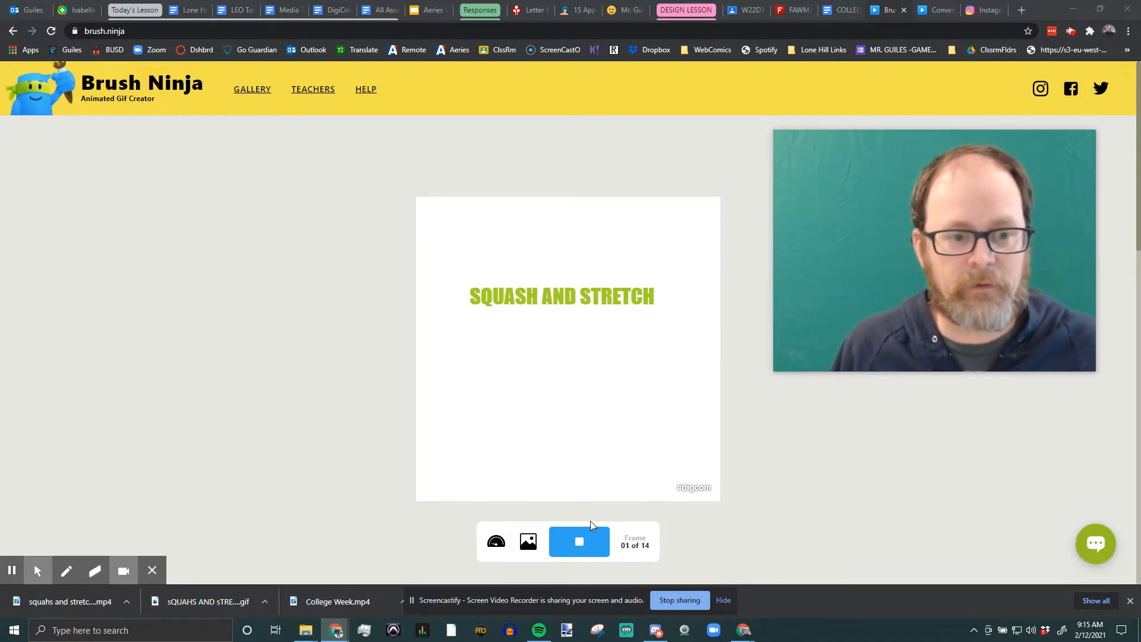
- Stop the animation playback and create a new blank animation in place of the existing one
left_click(579, 541)
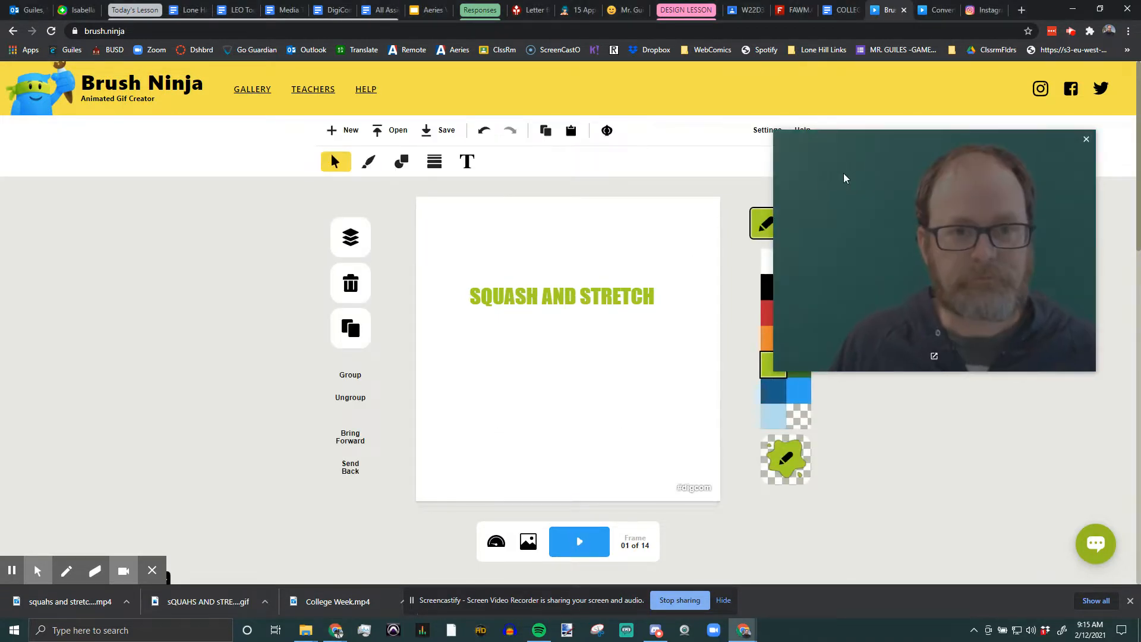
left_click_drag(871, 162, 900, 152)
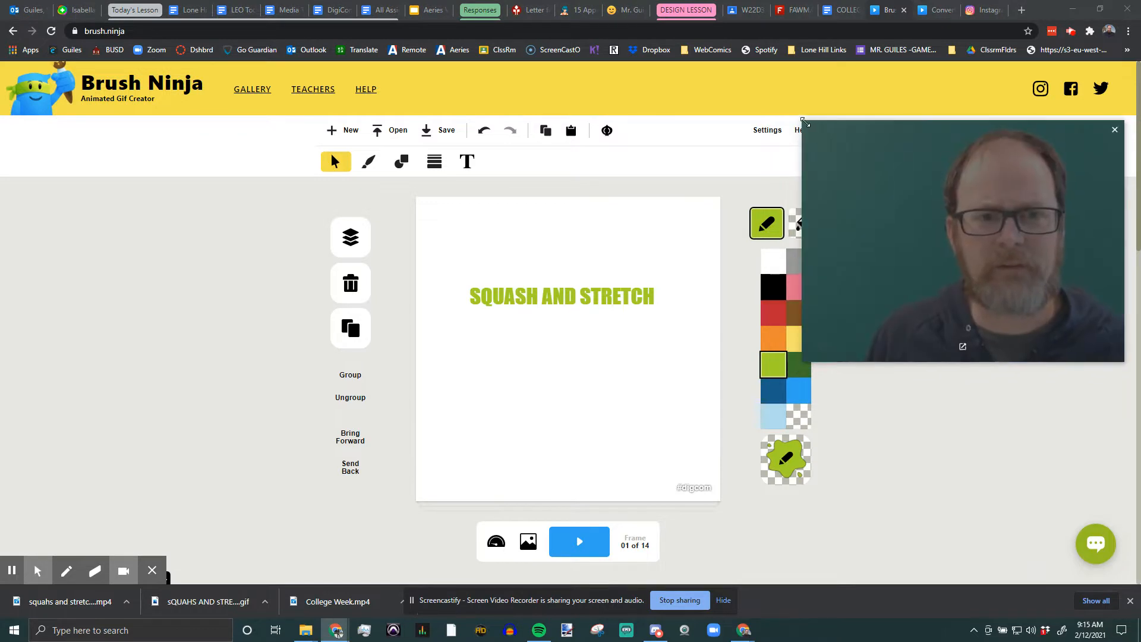
left_click_drag(820, 136, 918, 210)
left_click_drag(951, 255, 122, 235)
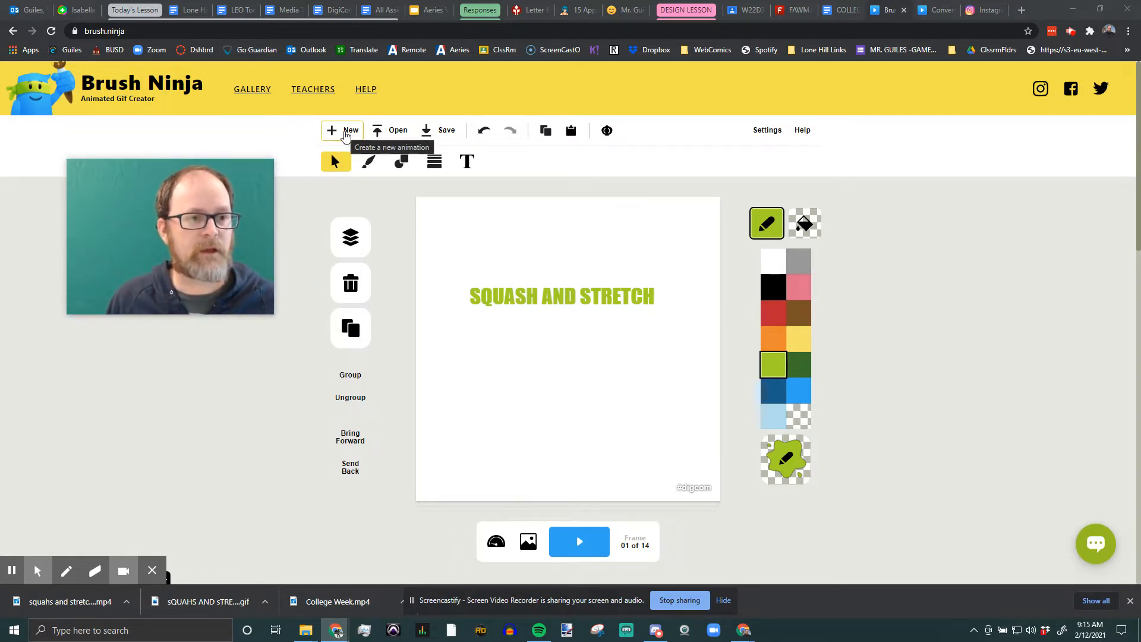
left_click(344, 134)
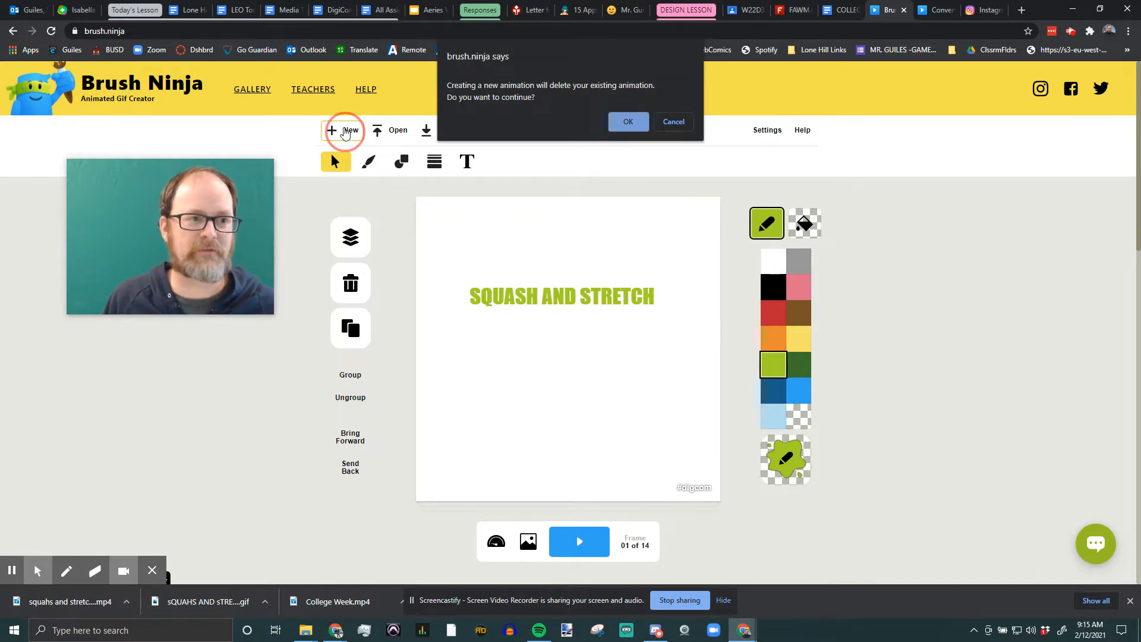
left_click(625, 125)
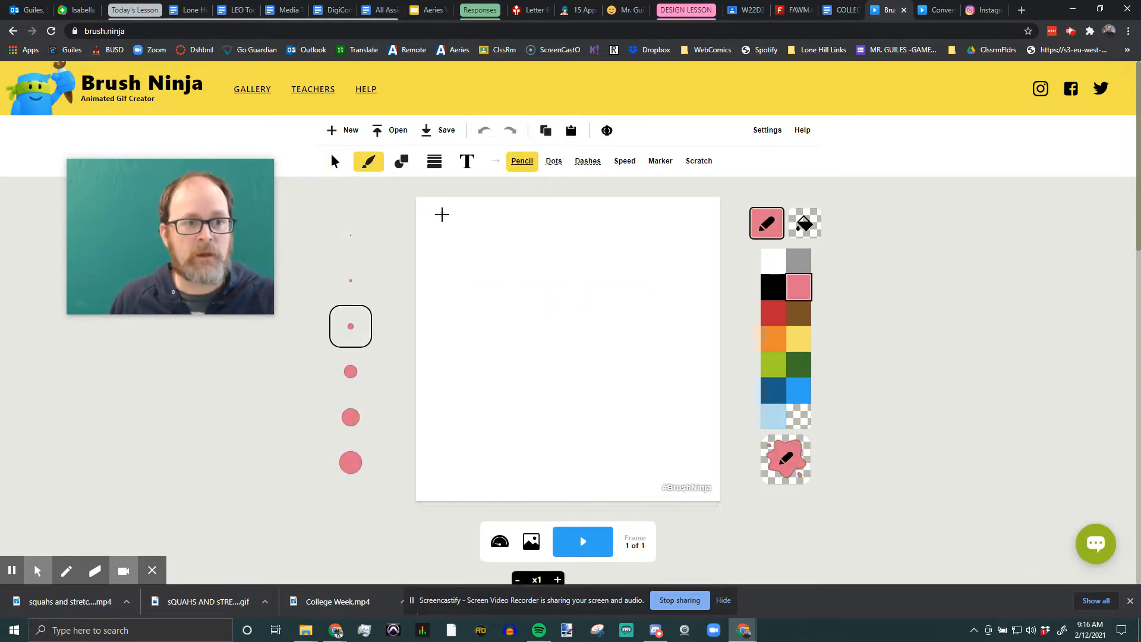
- Toggle the onion skin option on and off on the blank frame
left_click(434, 198)
left_click(609, 130)
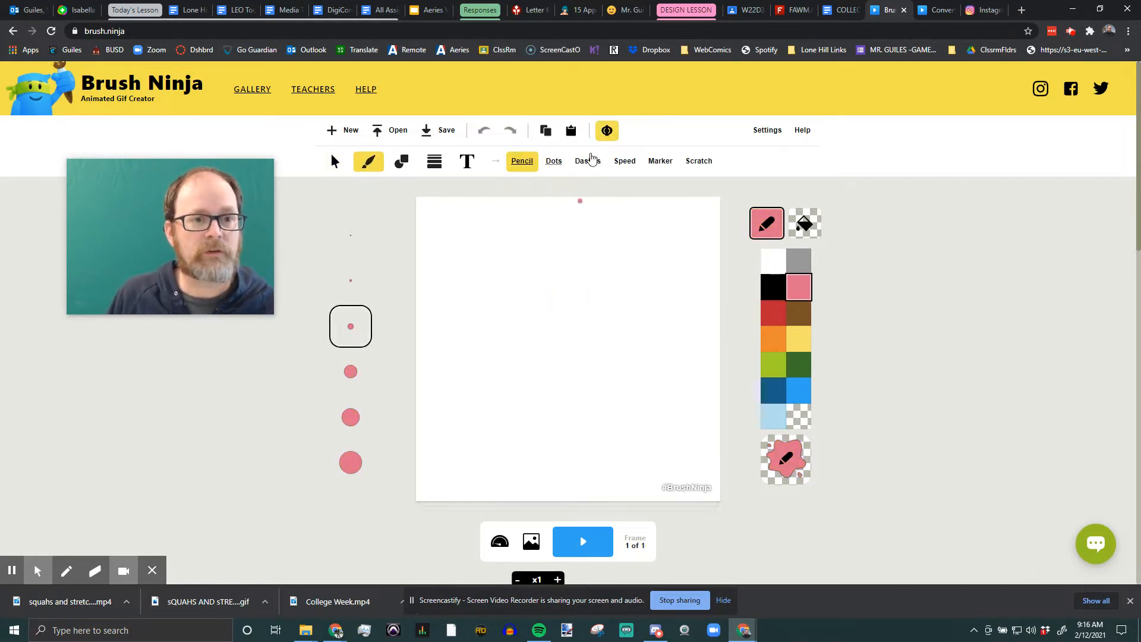
left_click(607, 132)
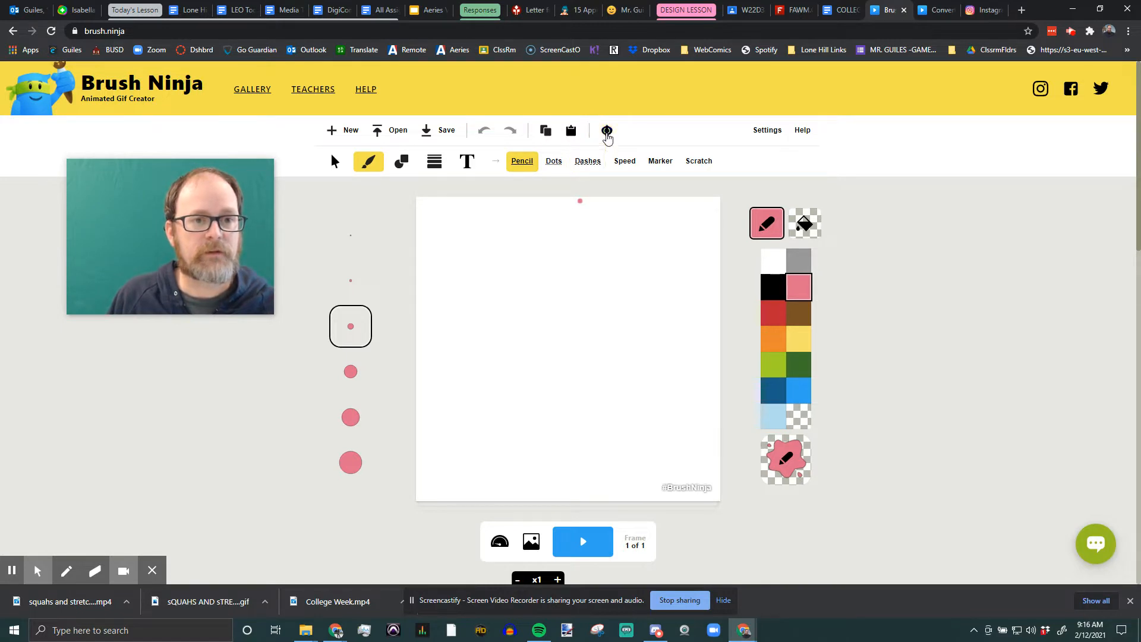
left_click(607, 134)
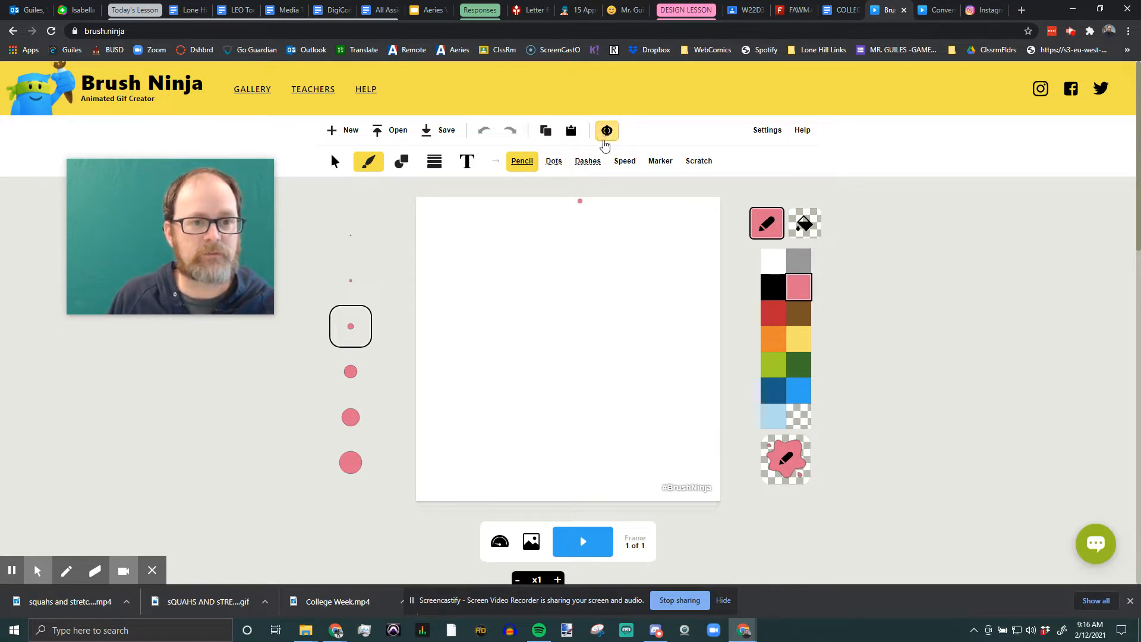
left_click(607, 135)
left_click(606, 132)
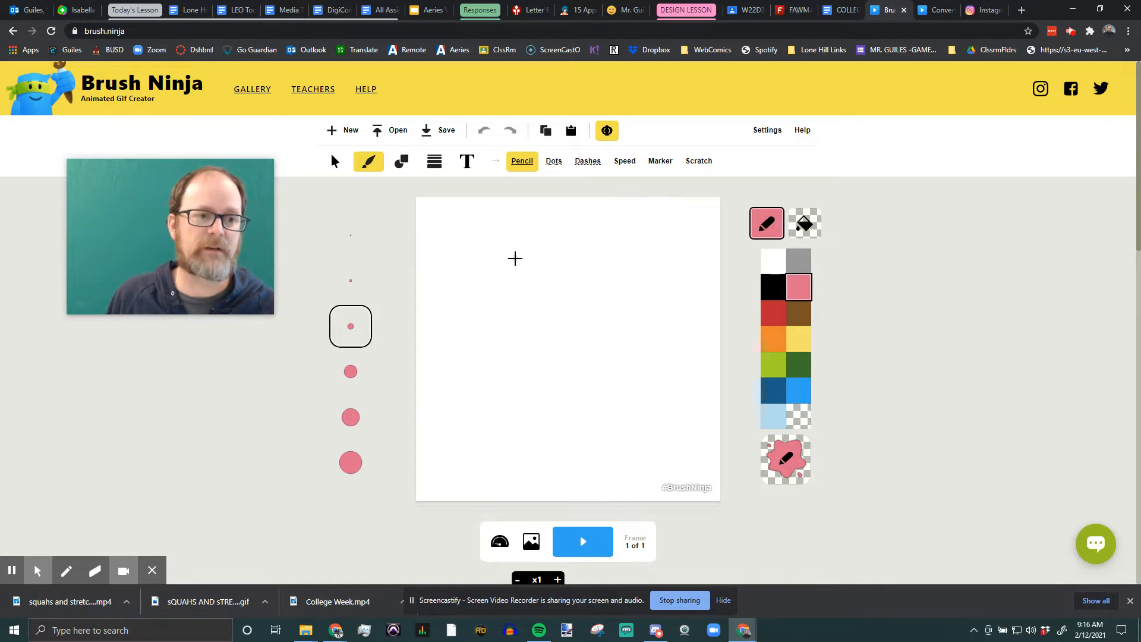
scroll(708, 275, "down", 2)
scroll(708, 276, "up", 2)
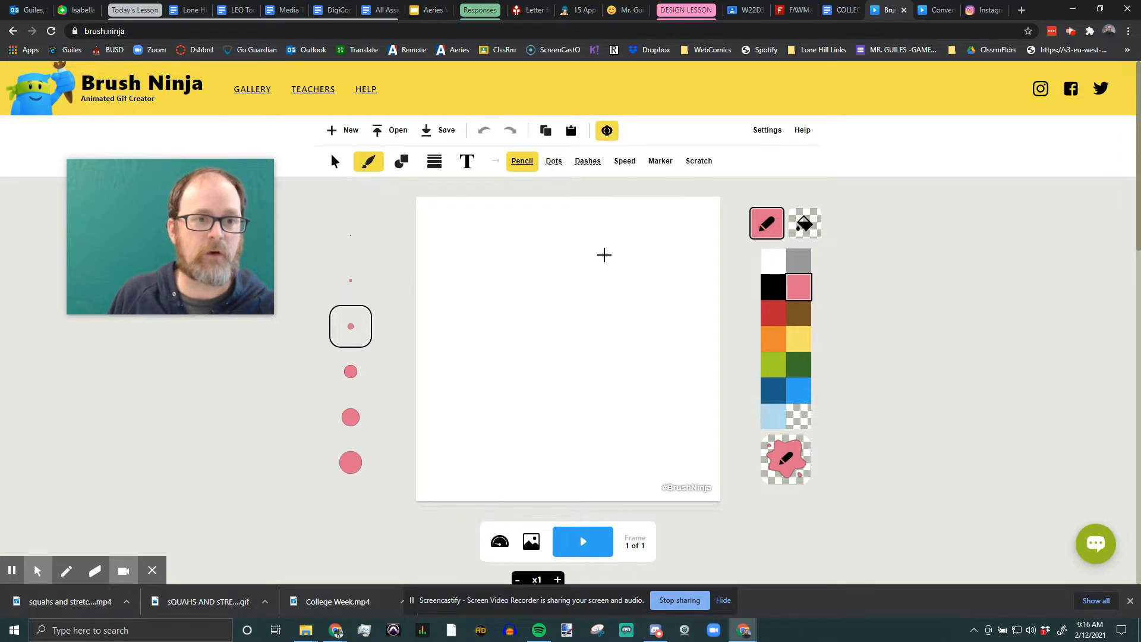
left_click(427, 236)
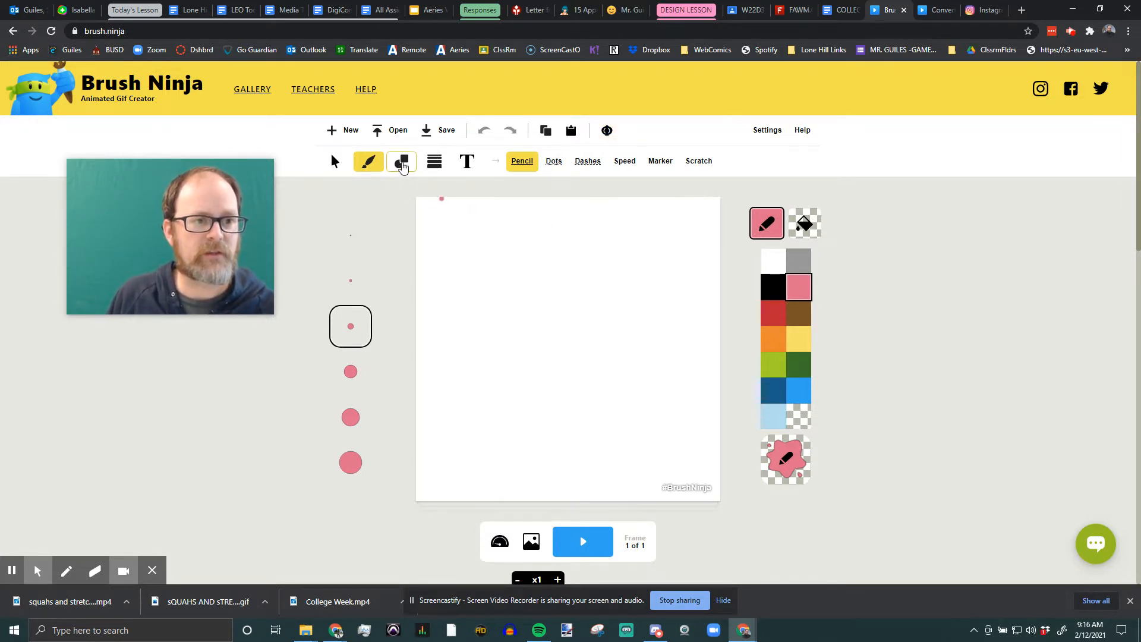
- Switch to the Square shape and set the stroke colour to black
left_click(401, 166)
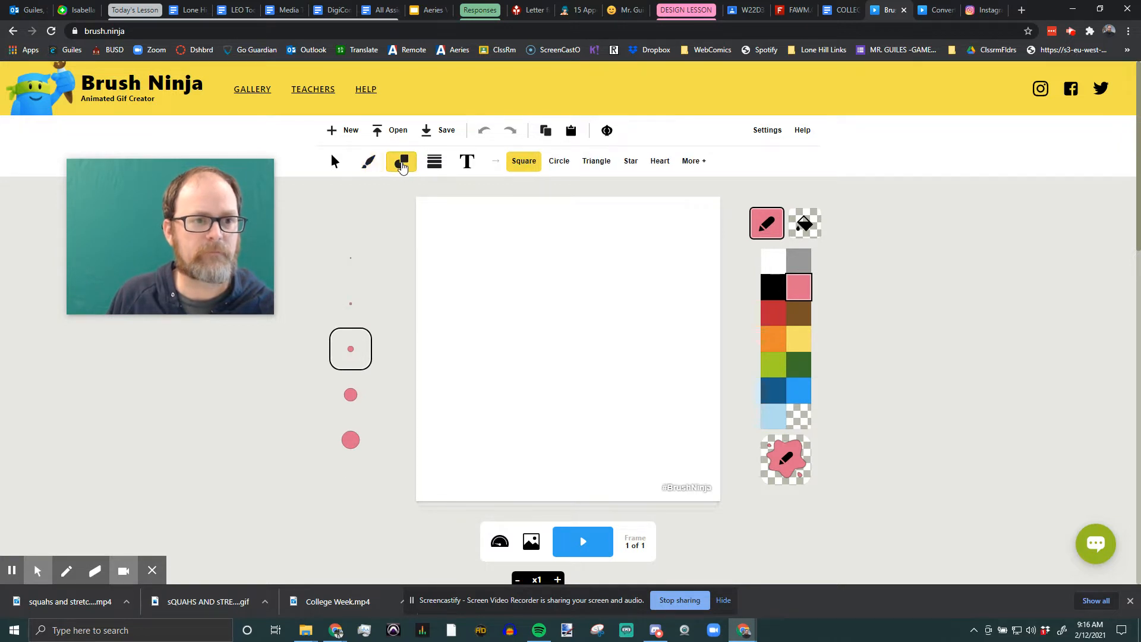
left_click(525, 163)
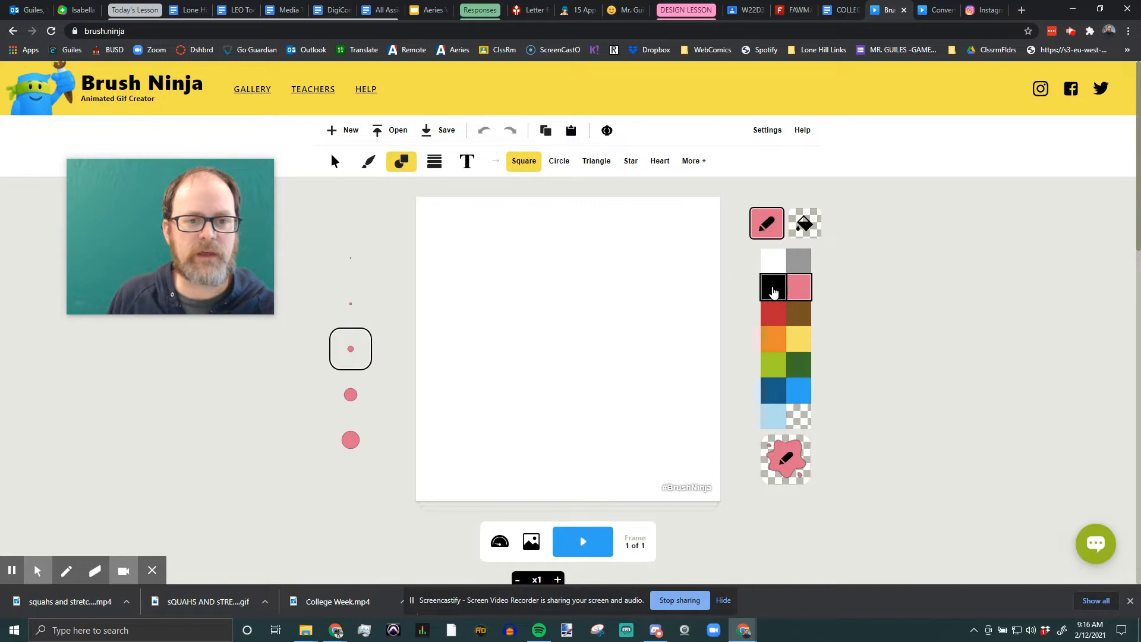
left_click(774, 291)
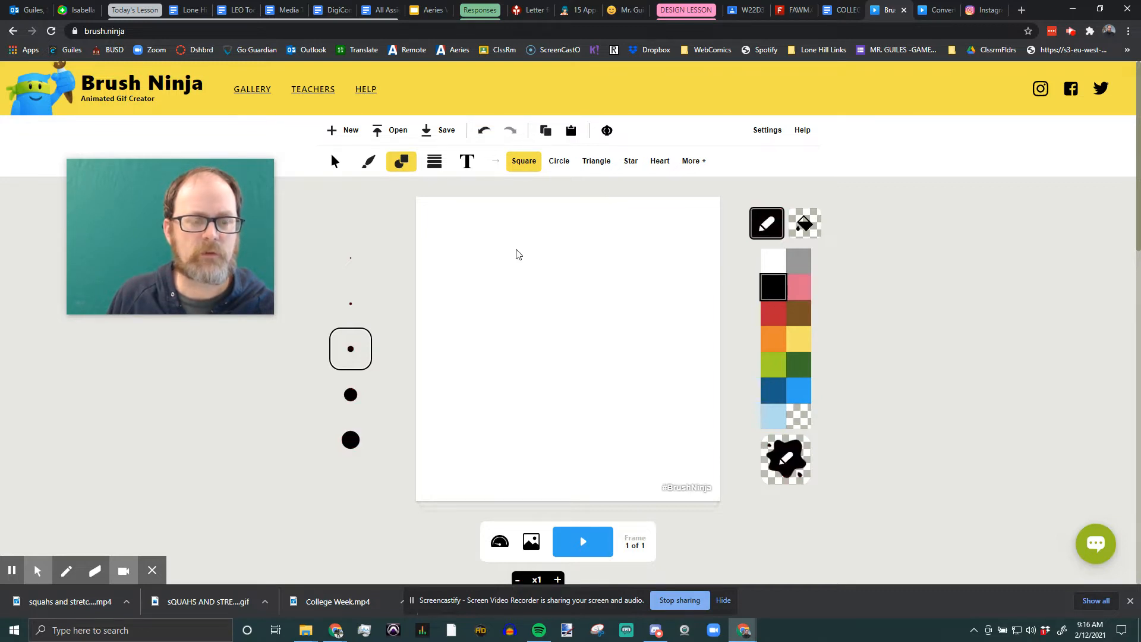
- Draw an outlined square in the upper-left part of the canvas and shift it to the right
left_click_drag(479, 232, 533, 306)
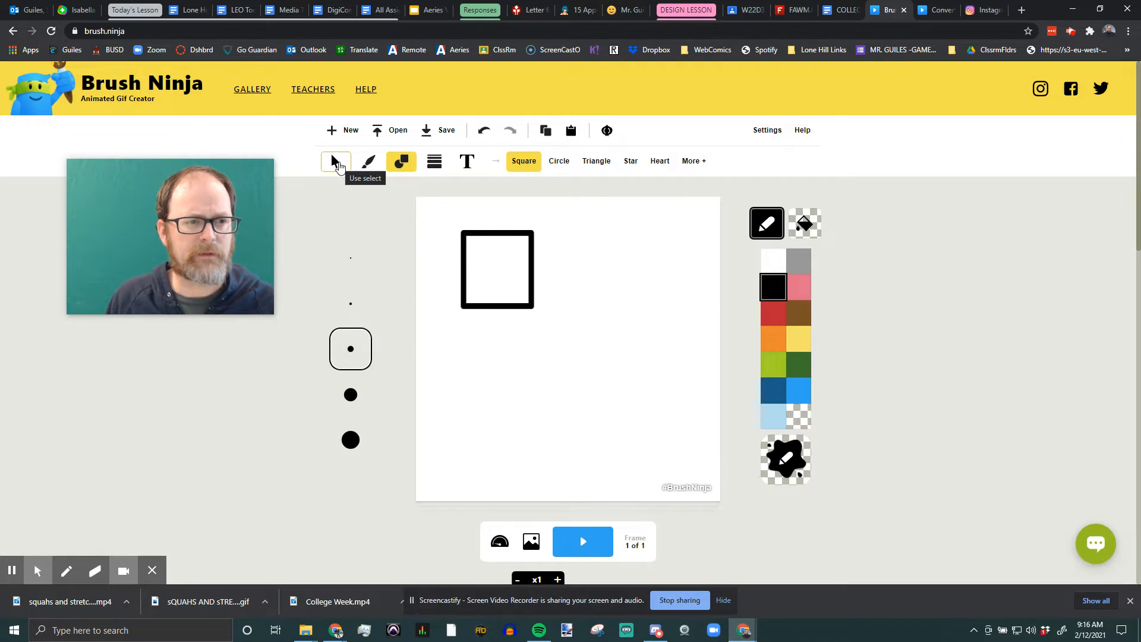
left_click(336, 162)
left_click_drag(484, 236, 537, 225)
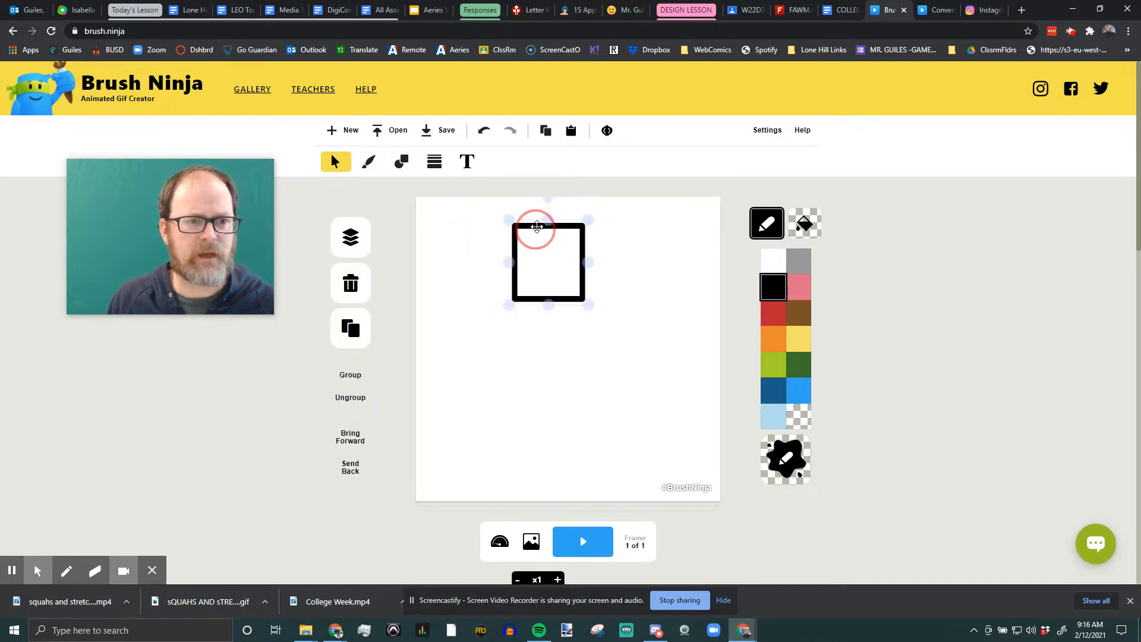
- Review the keyboard shortcuts for the tools in the built-in help
left_click(802, 131)
scroll(623, 277, "down", 1)
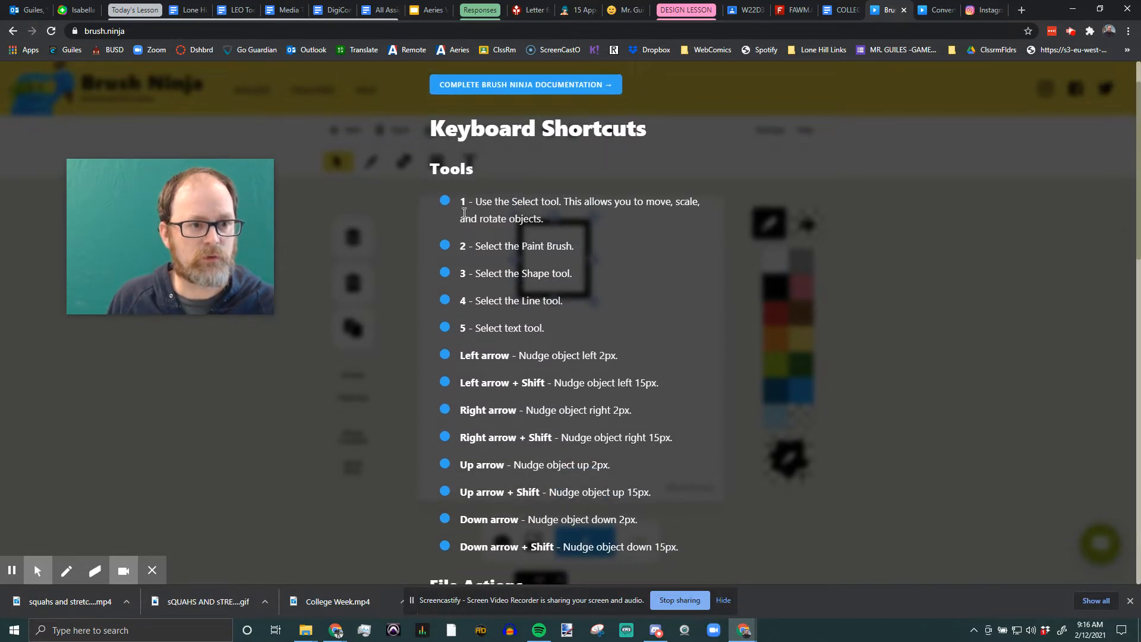
scroll(976, 212, "up", 1)
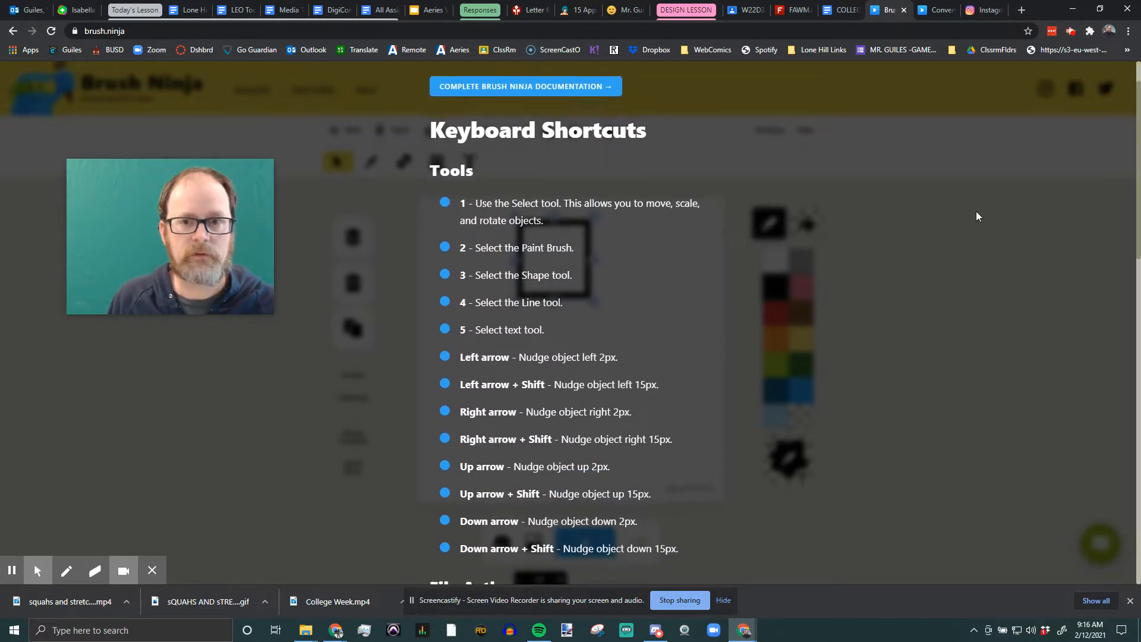
left_click(1108, 87)
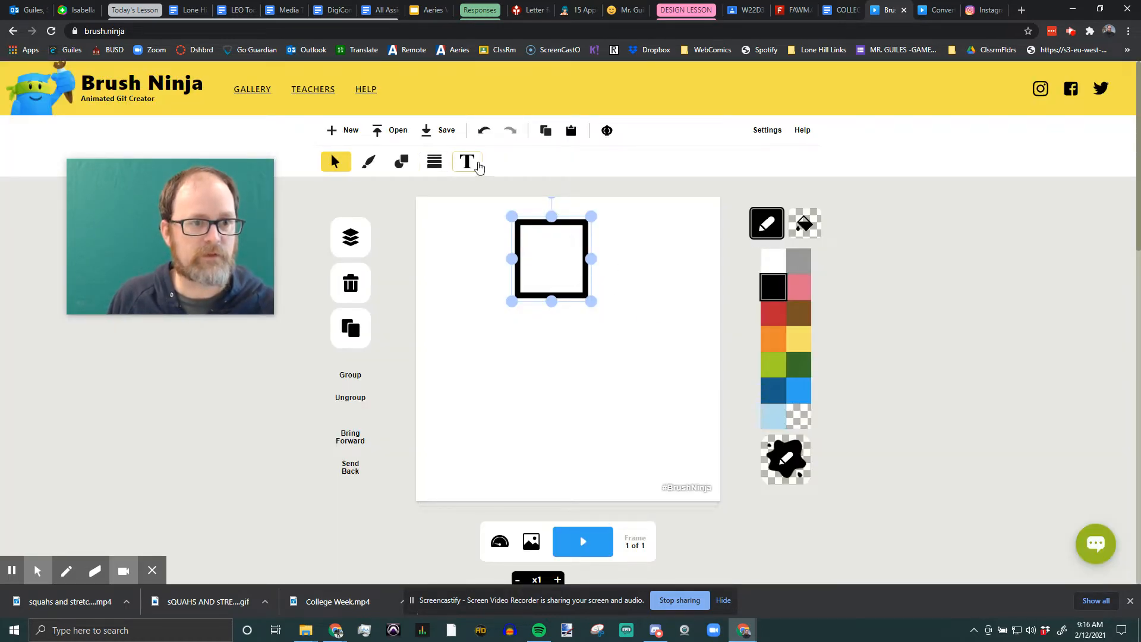
- Enlarge the square and clear it from the canvas
left_click_drag(535, 222, 520, 221)
left_click_drag(498, 297, 472, 314)
left_click_drag(576, 268, 580, 267)
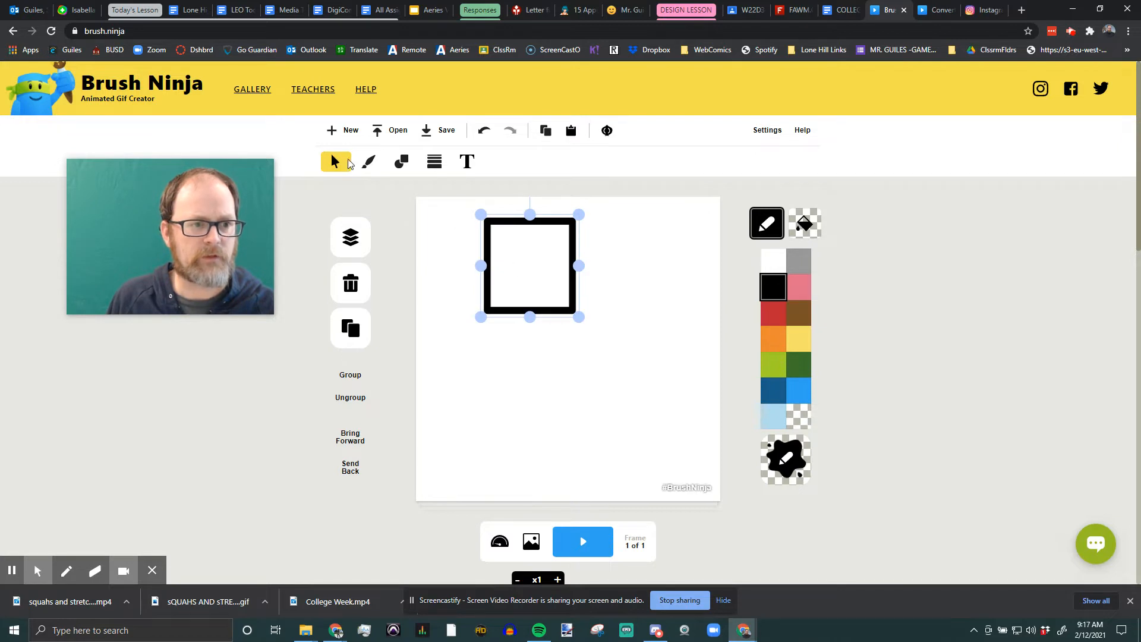
left_click_drag(551, 311, 584, 183)
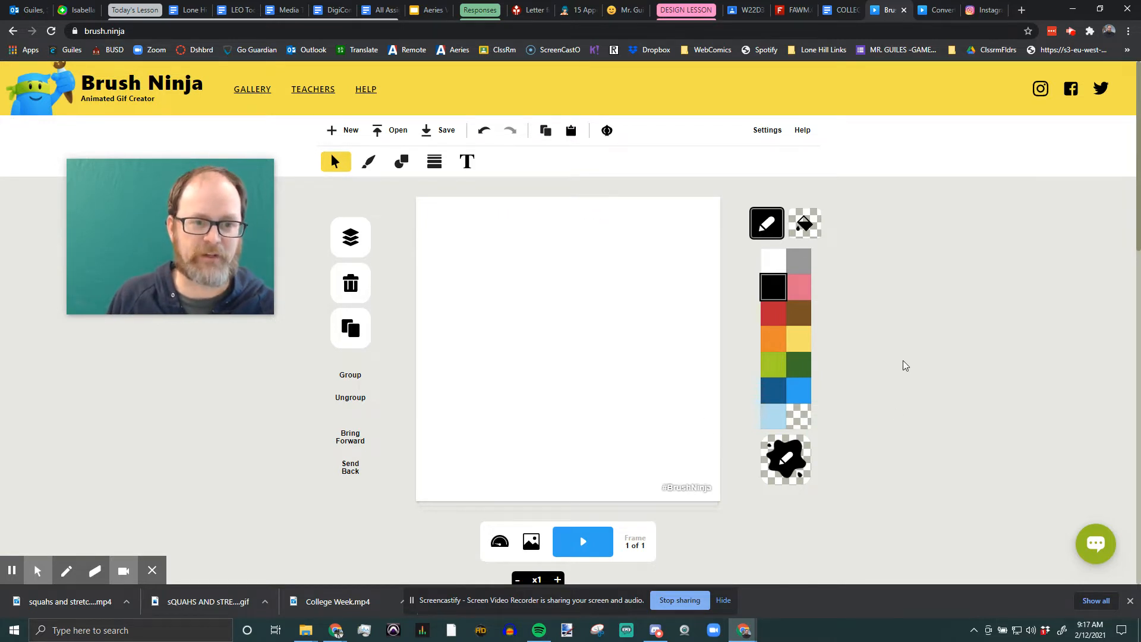
- Change the animation's credits text to #coolkid1234 and save the settings
scroll(900, 370, "down", 4)
scroll(874, 382, "up", 2)
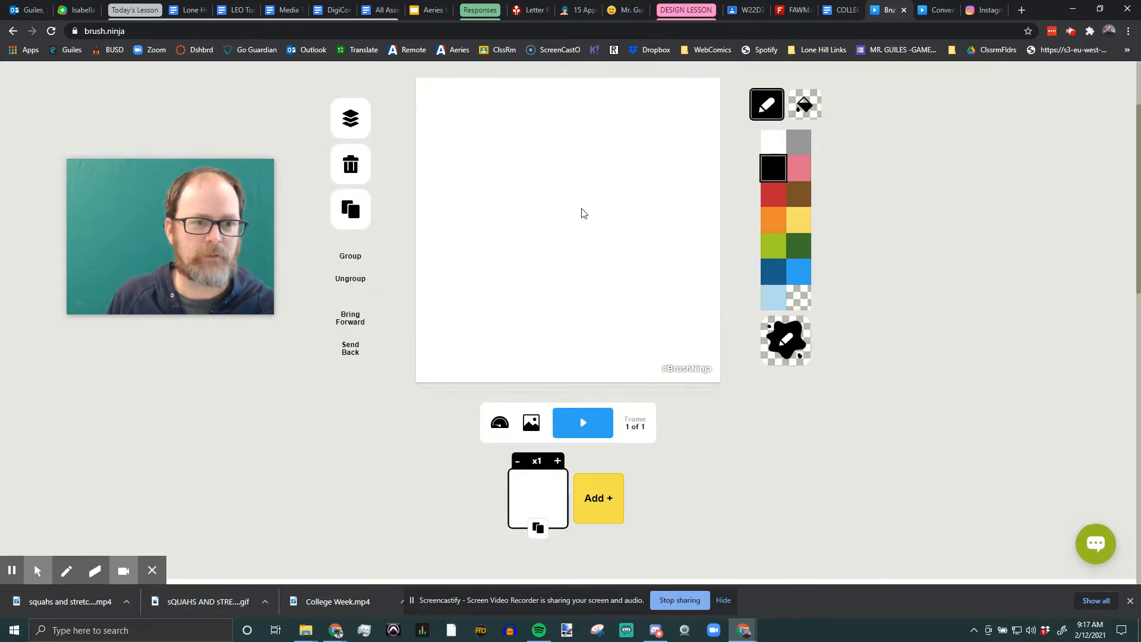
scroll(697, 482, "up", 2)
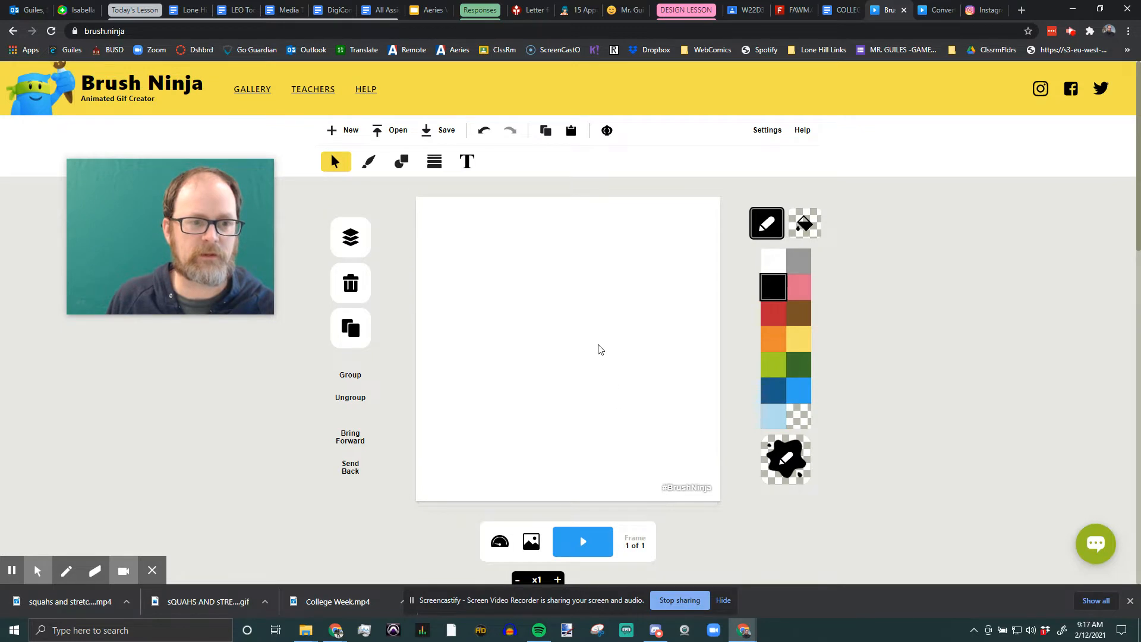
scroll(599, 350, "down", 1)
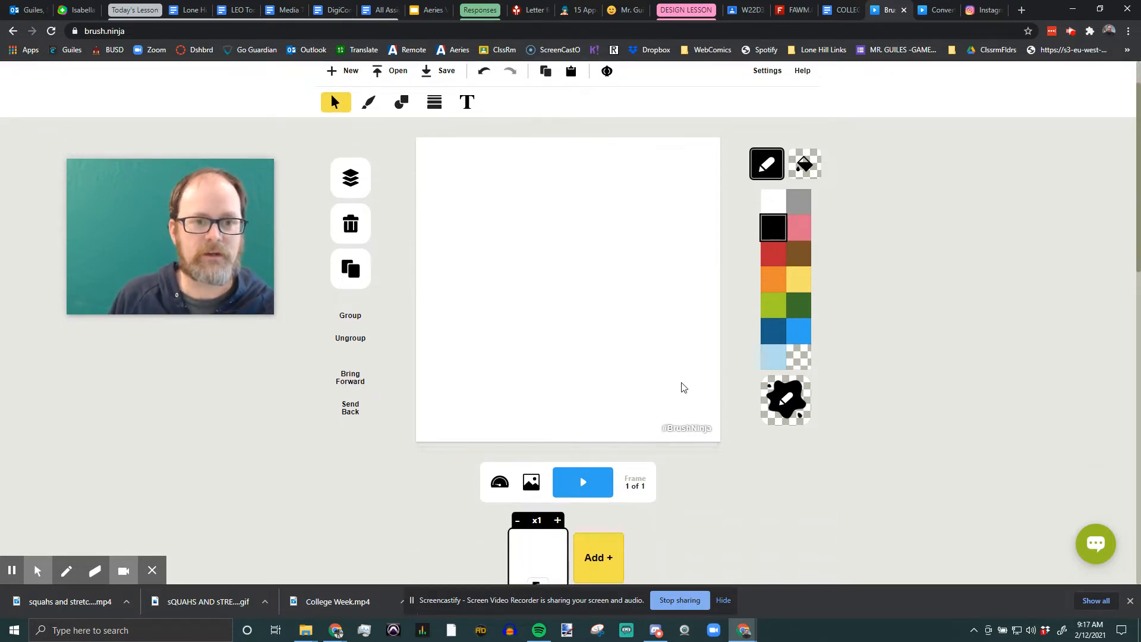
scroll(684, 387, "up", 1)
left_click(766, 128)
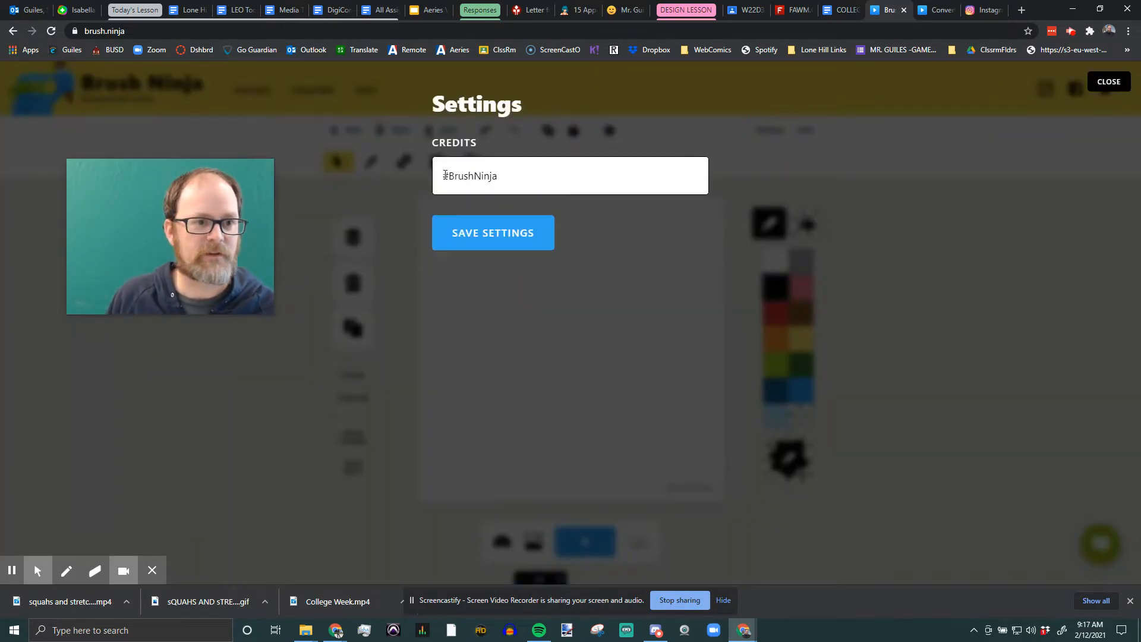
left_click_drag(518, 179, 465, 182)
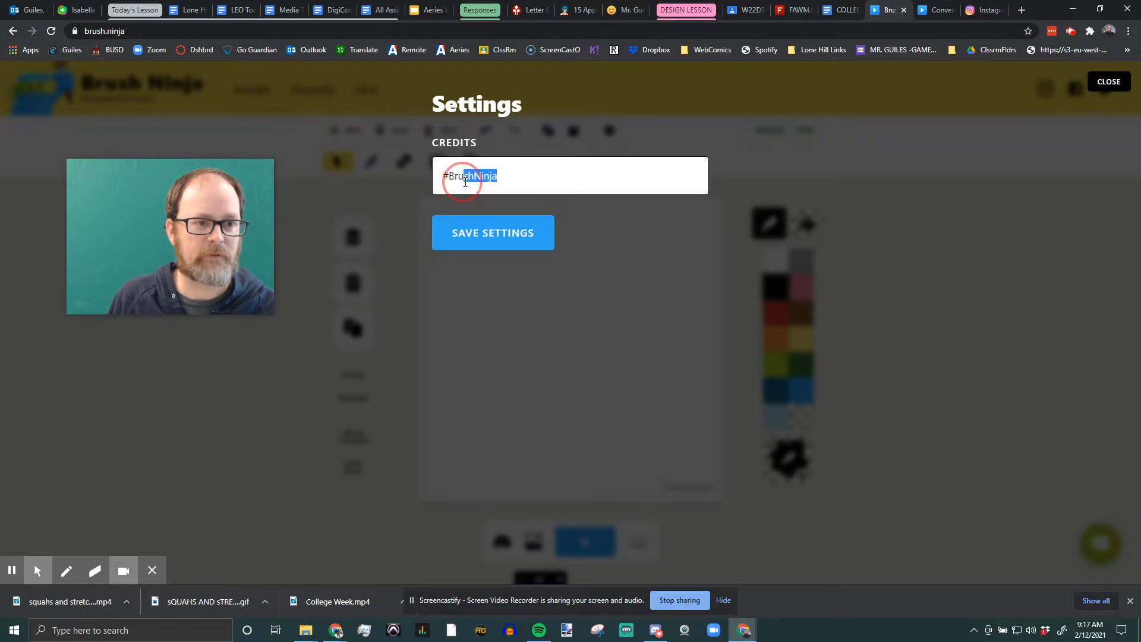
type("coolkid1234")
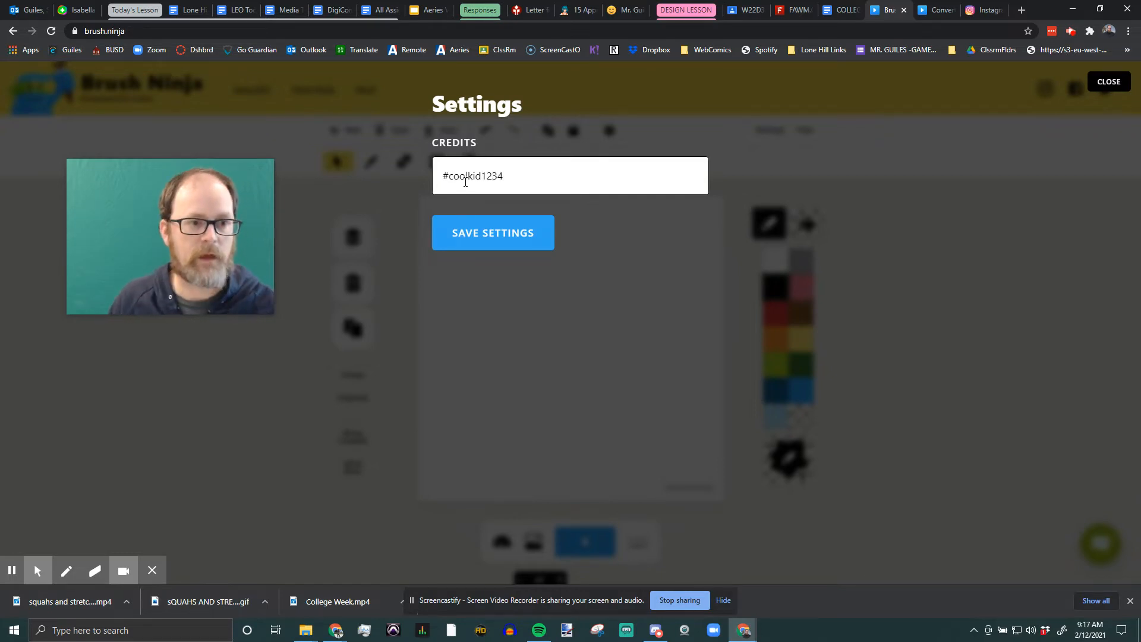
left_click(497, 244)
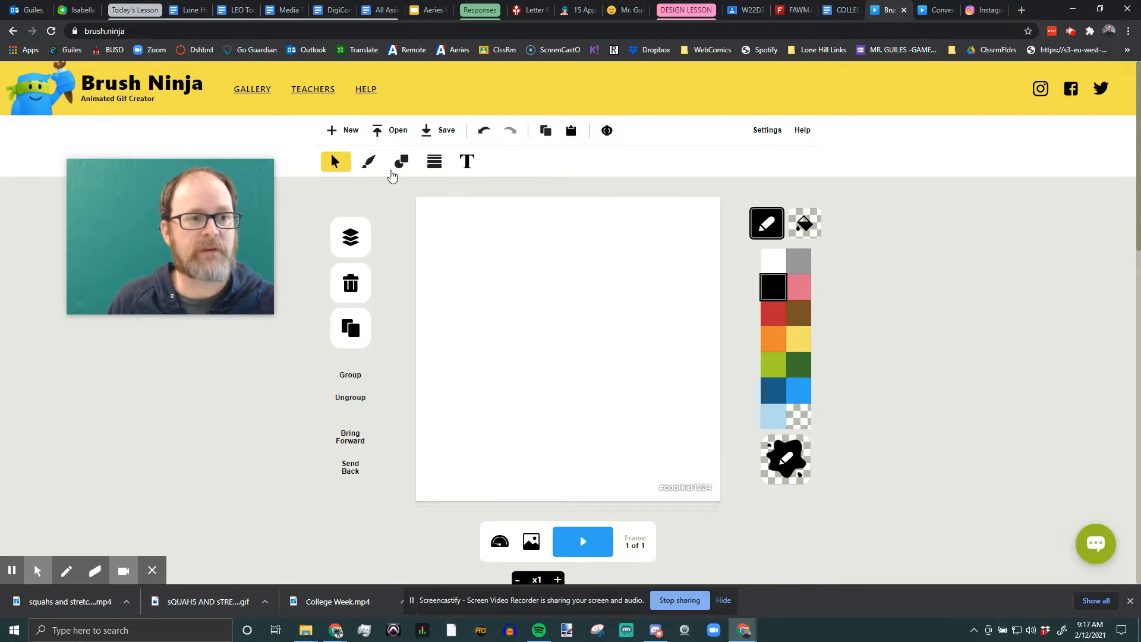
- Duplicate the blank frame four times to build a five-frame animation
scroll(727, 344, "down", 2)
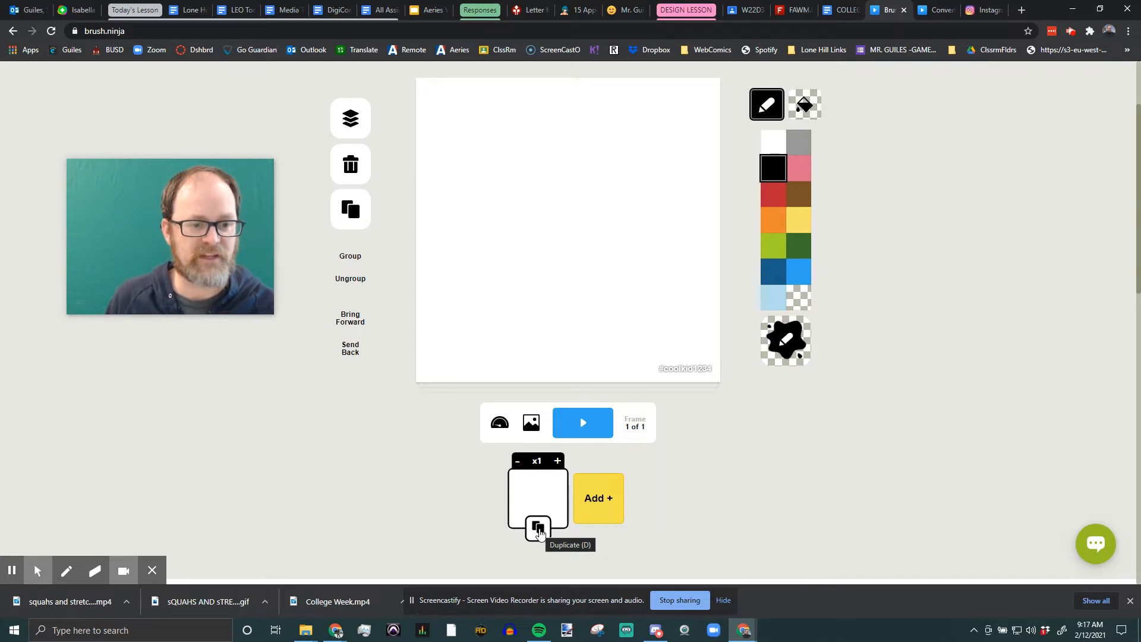
scroll(530, 419, "up", 2)
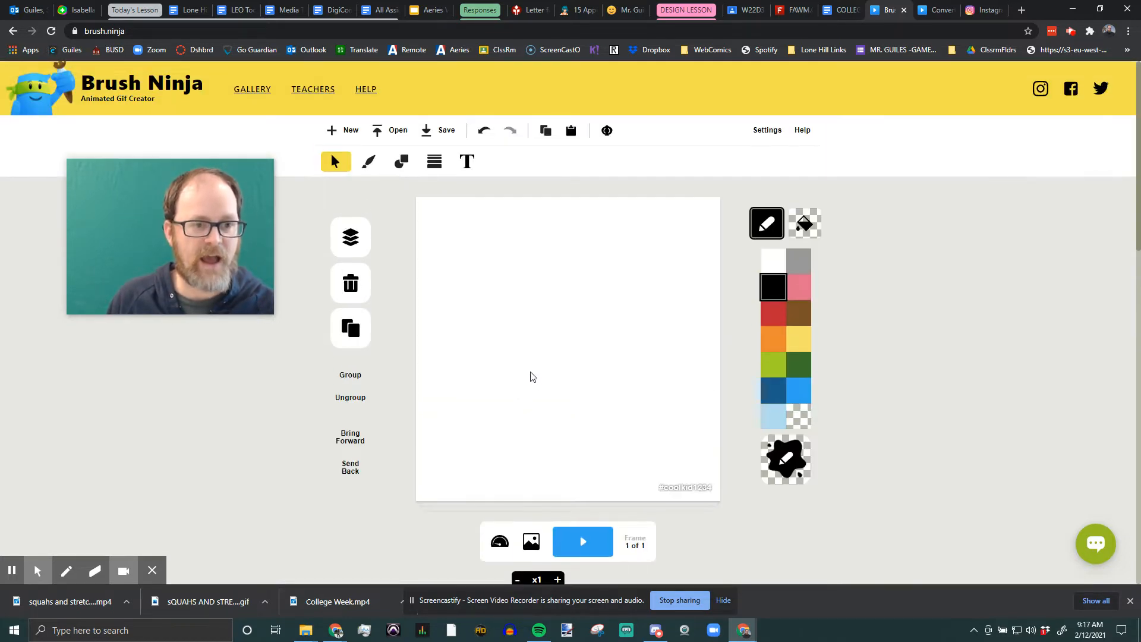
key("d")
scroll(596, 395, "down", 2)
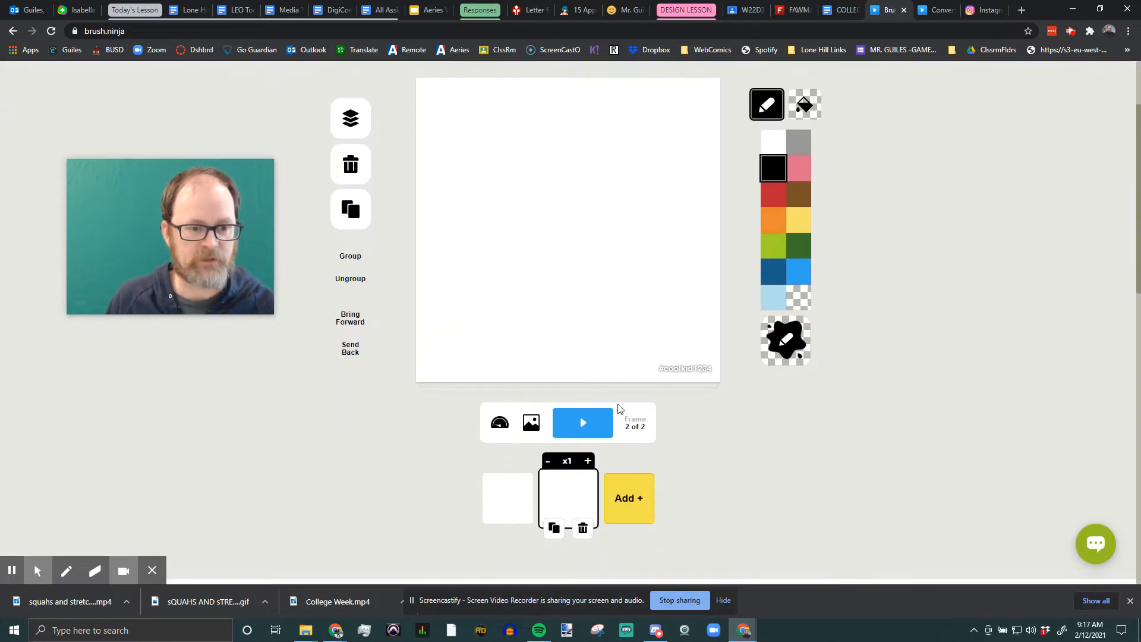
key("d")
key("d")
key("d")
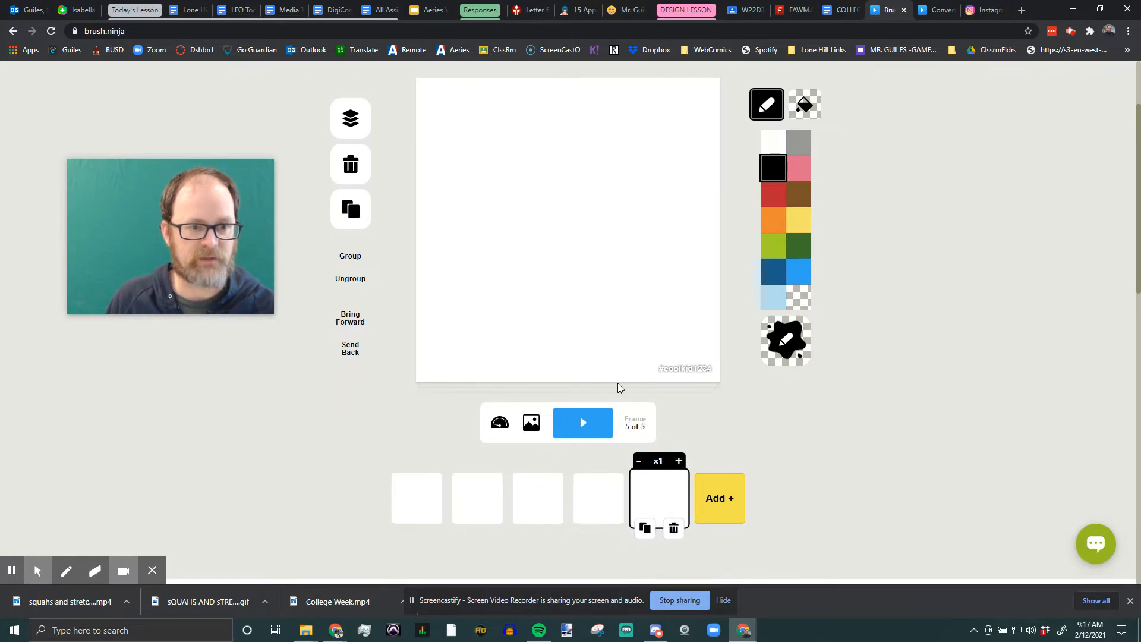
- Draw a thick-outlined black square in the upper part of the blank fifth frame
scroll(703, 453, "up", 2)
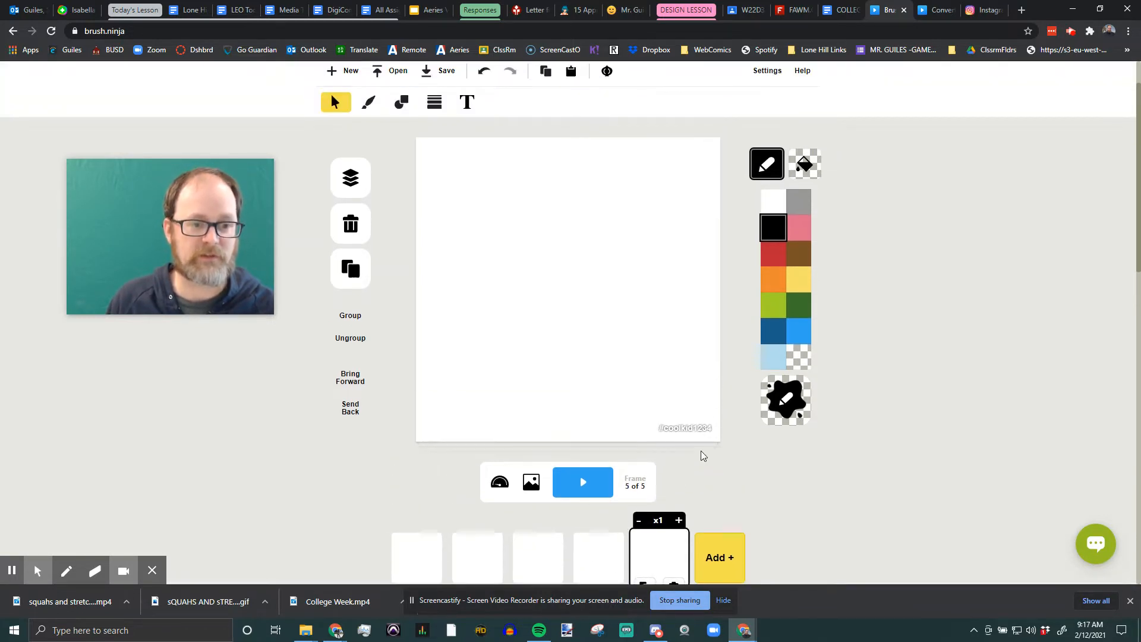
scroll(599, 373, "down", 1)
scroll(600, 373, "up", 1)
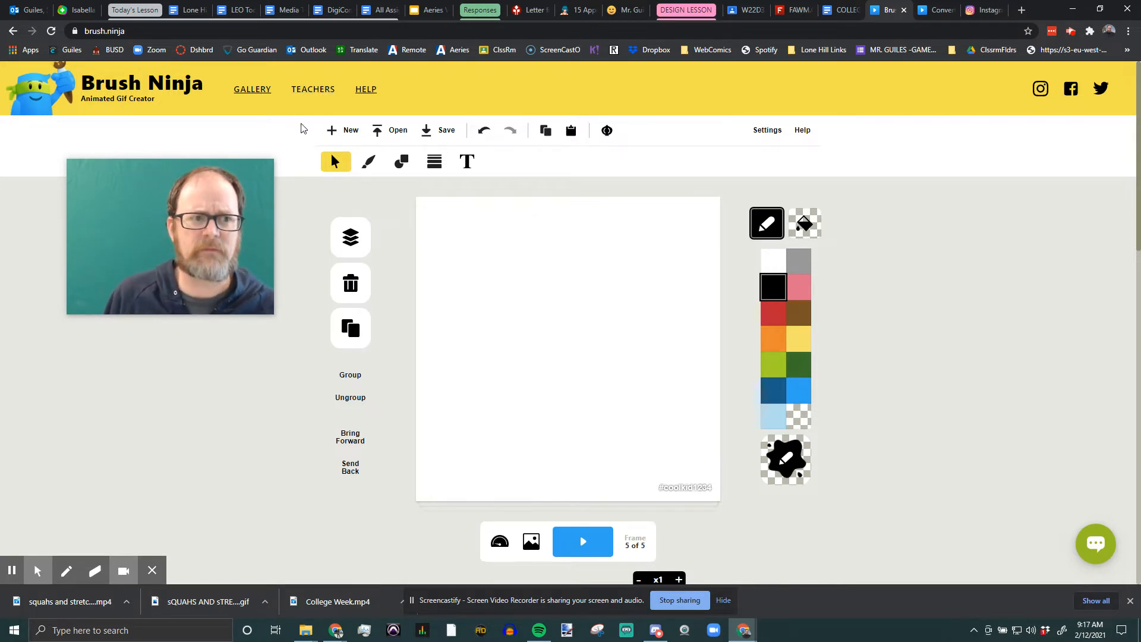
left_click(401, 161)
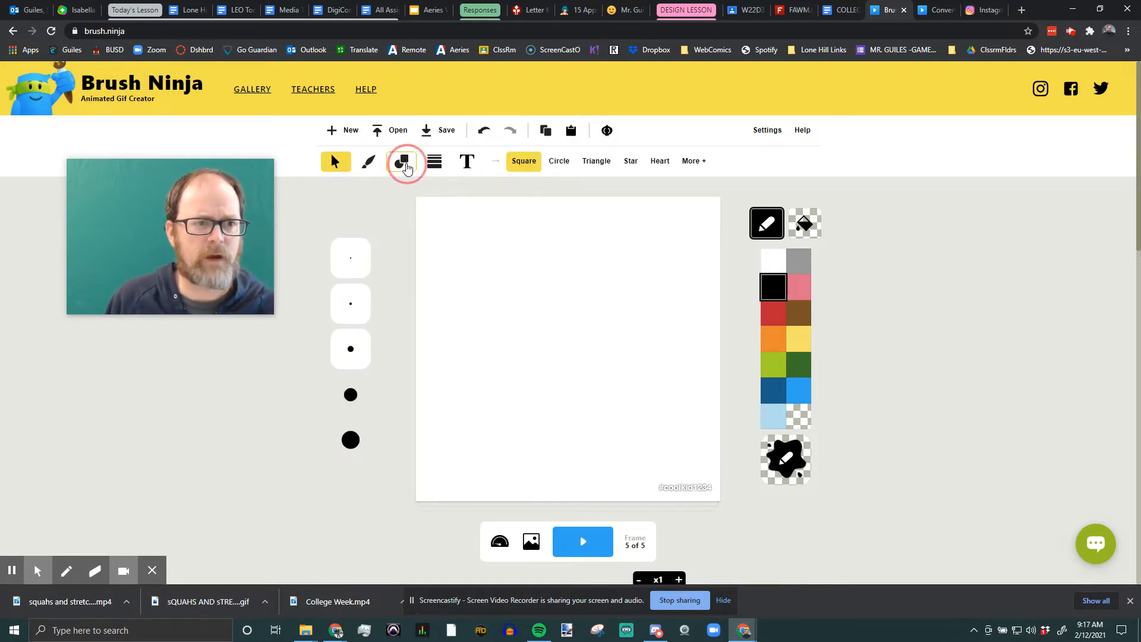
left_click_drag(498, 208, 548, 306)
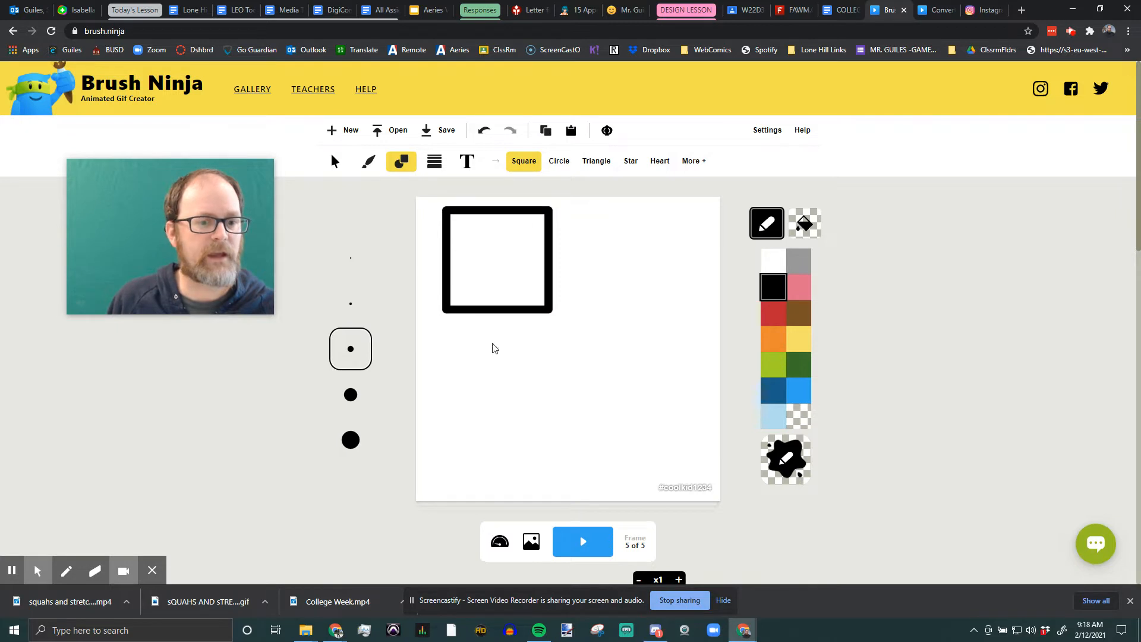
- Close the Discord window running in the background
right_click(660, 635)
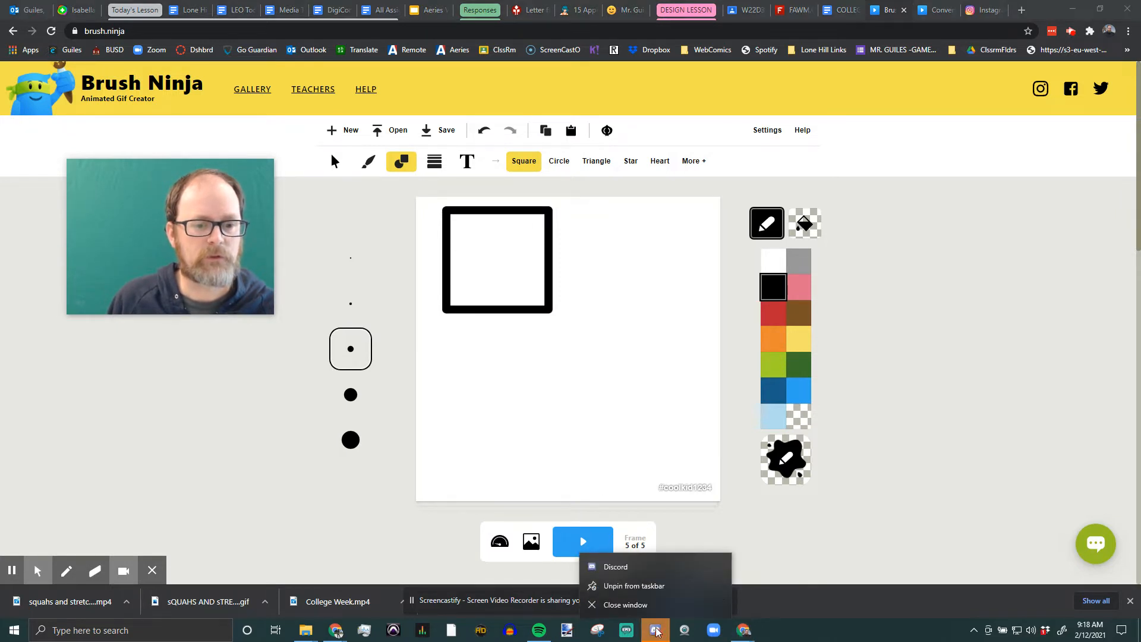
left_click(642, 606)
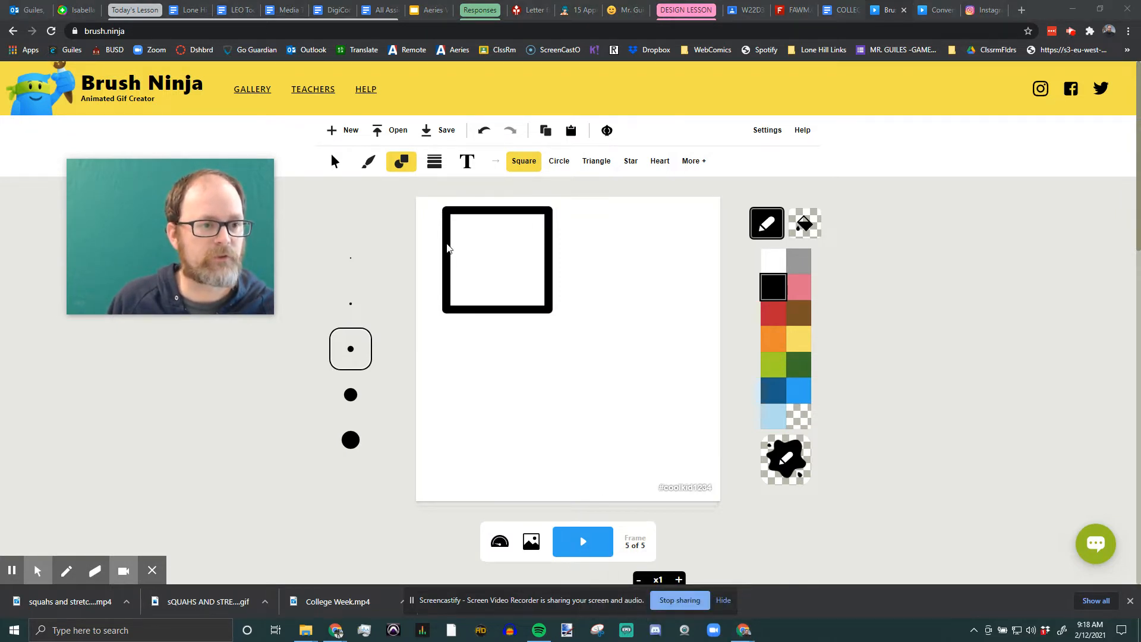
- Move the square partly off the canvas's upper edge near the centre, and add a sixth frame that copies it
left_click(334, 161)
left_click_drag(506, 220, 566, 117)
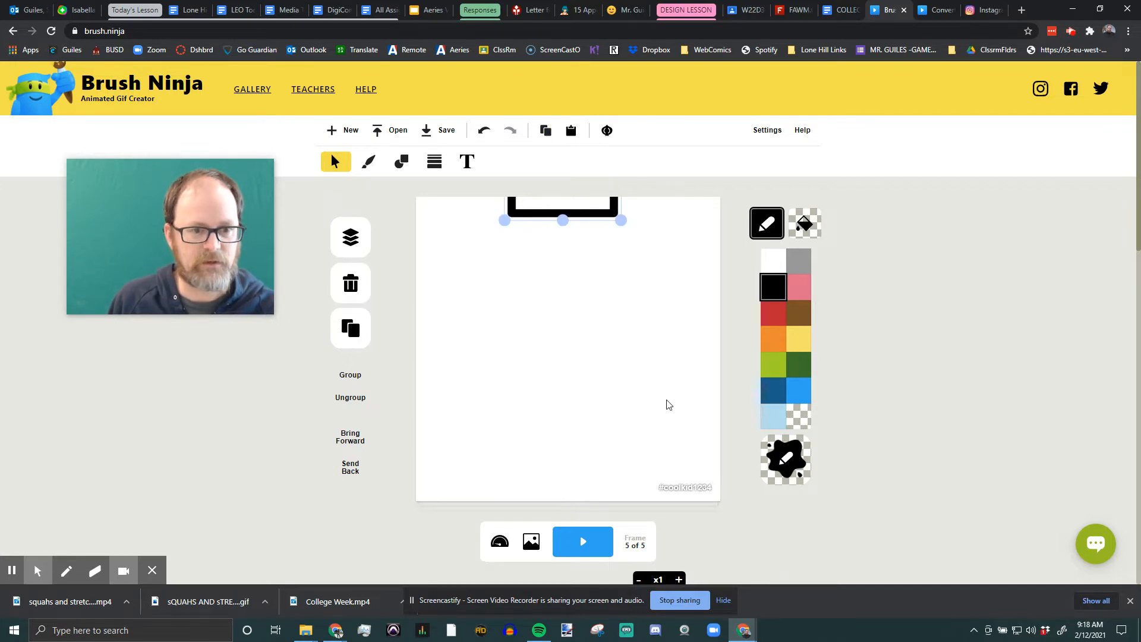
scroll(713, 452, "down", 1)
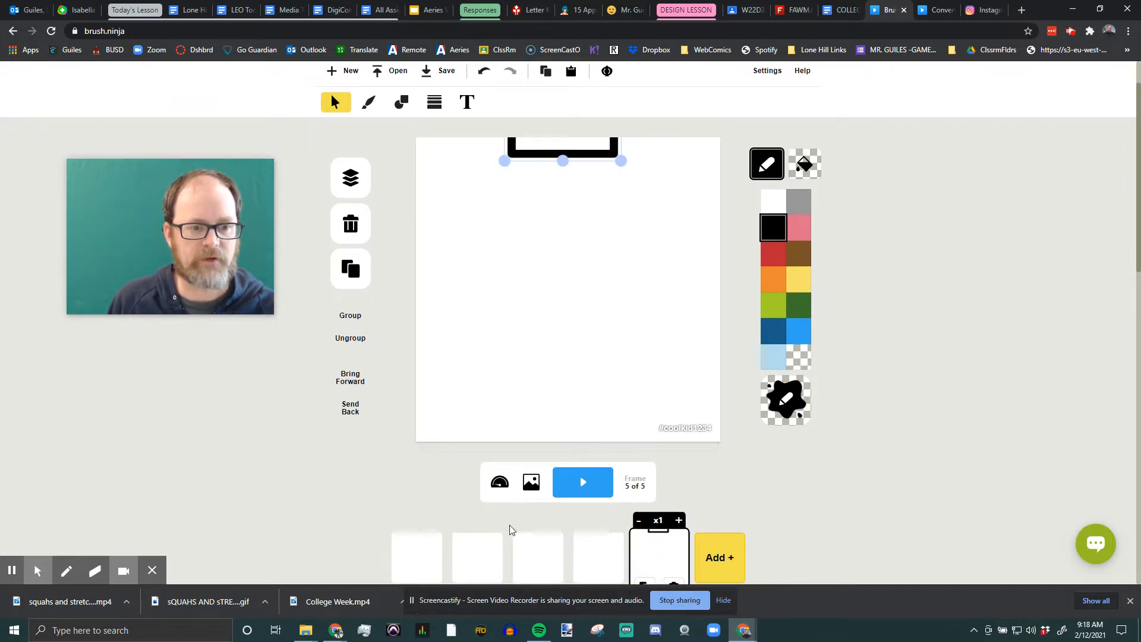
left_click(719, 557)
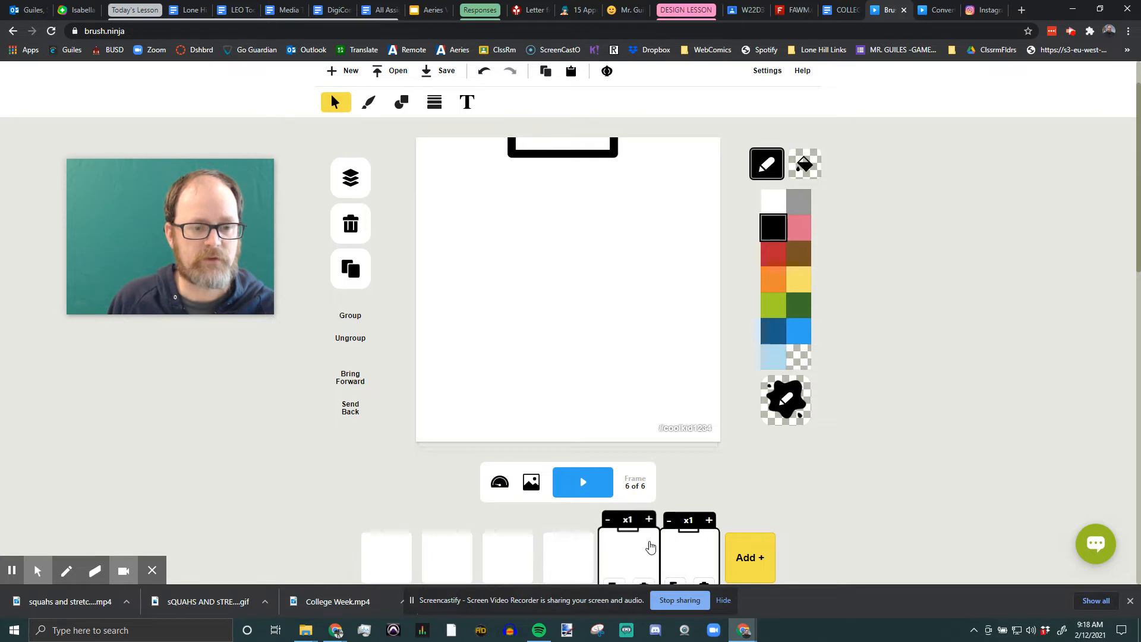
scroll(659, 395, "up", 1)
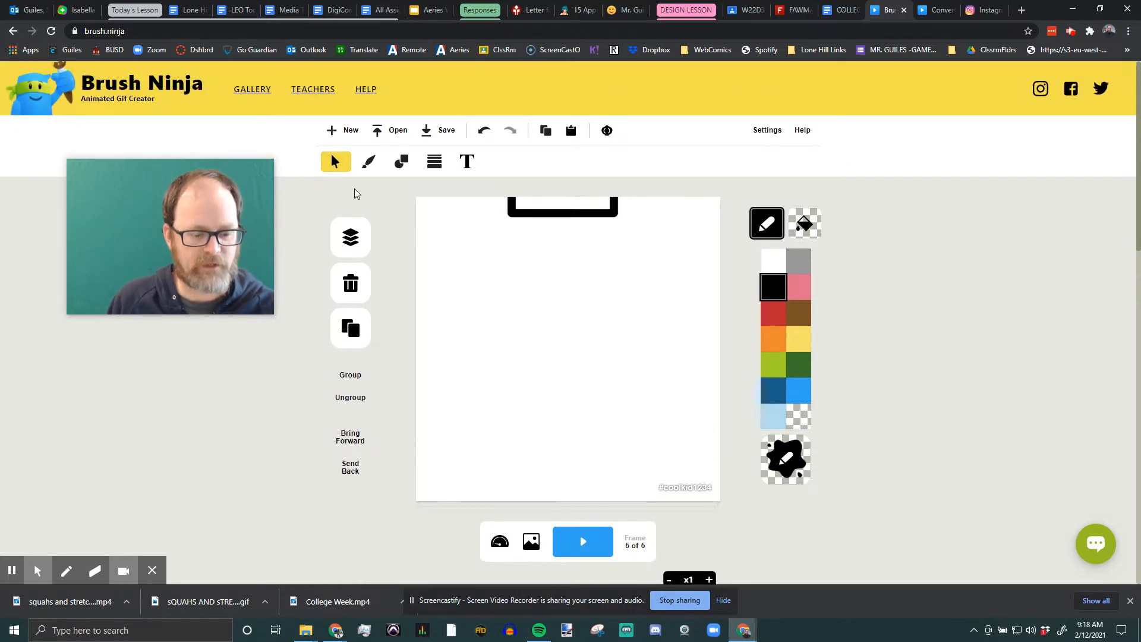
key("b")
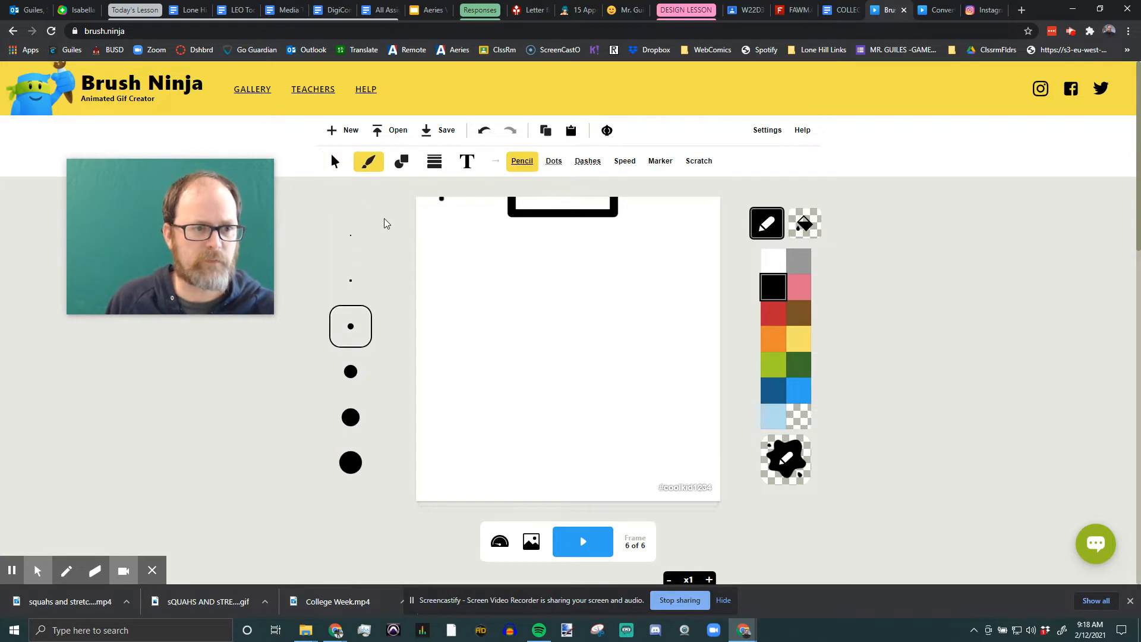
left_click(402, 161)
left_click(435, 162)
left_click(468, 161)
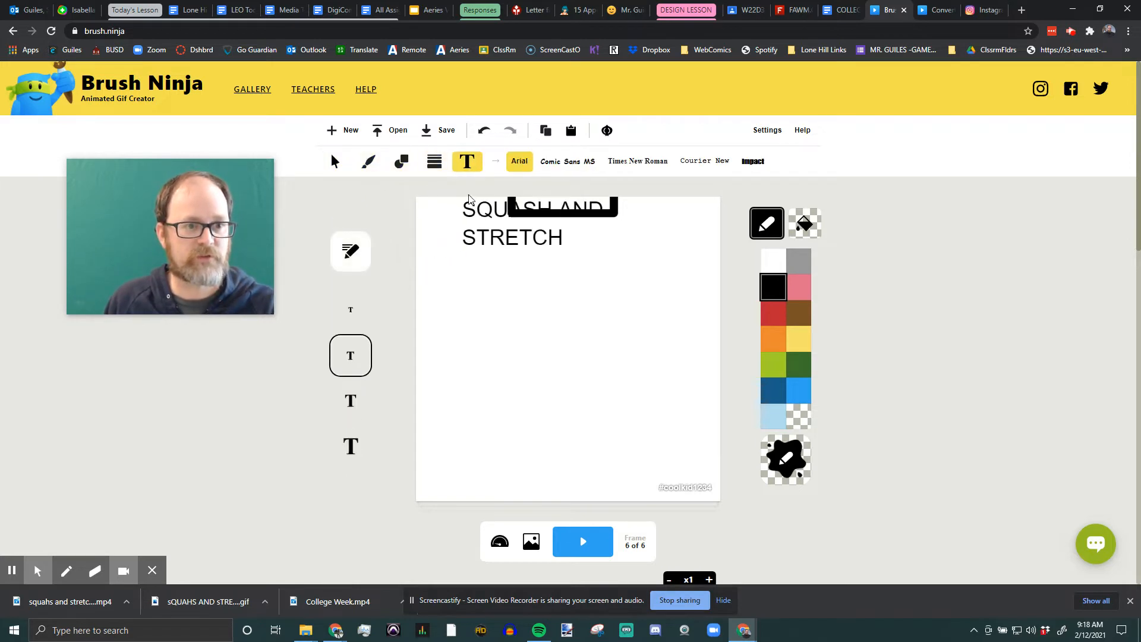
left_click(340, 166)
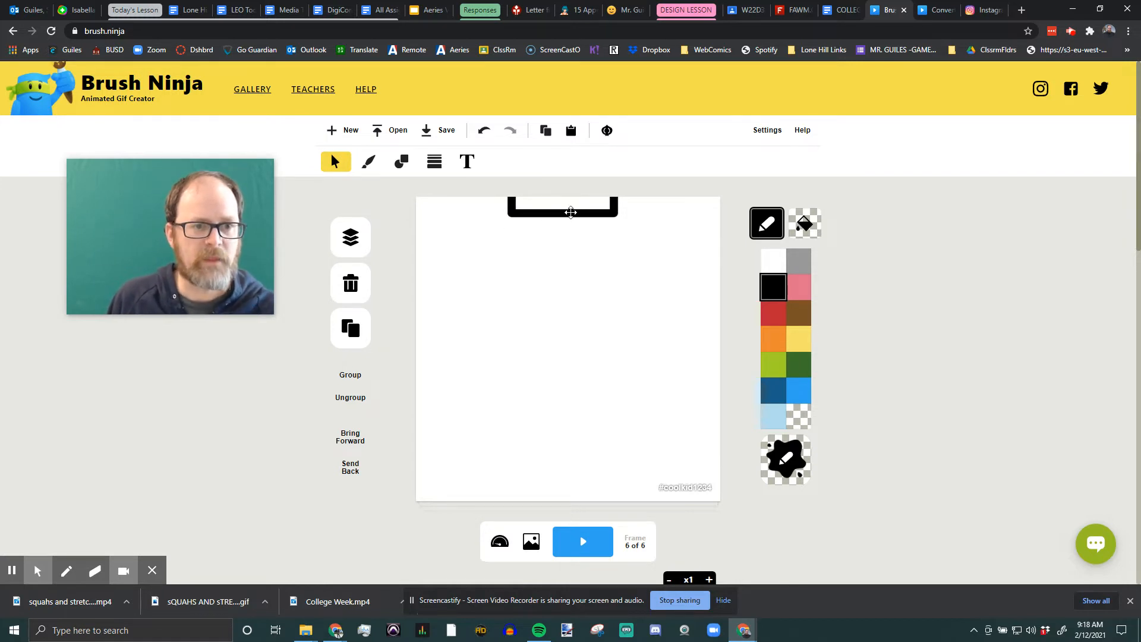
- Lower the square slightly in frame 6 and turn on onion skinning to align it with the previous frame's square
left_click_drag(570, 212, 579, 250)
left_click(606, 131)
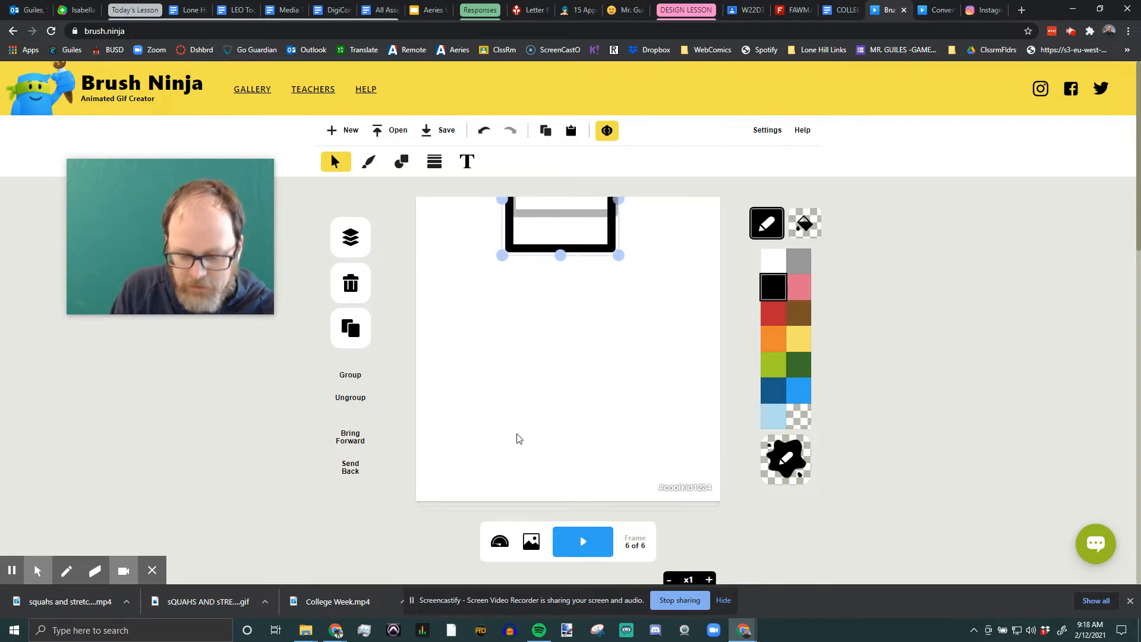
key("Up")
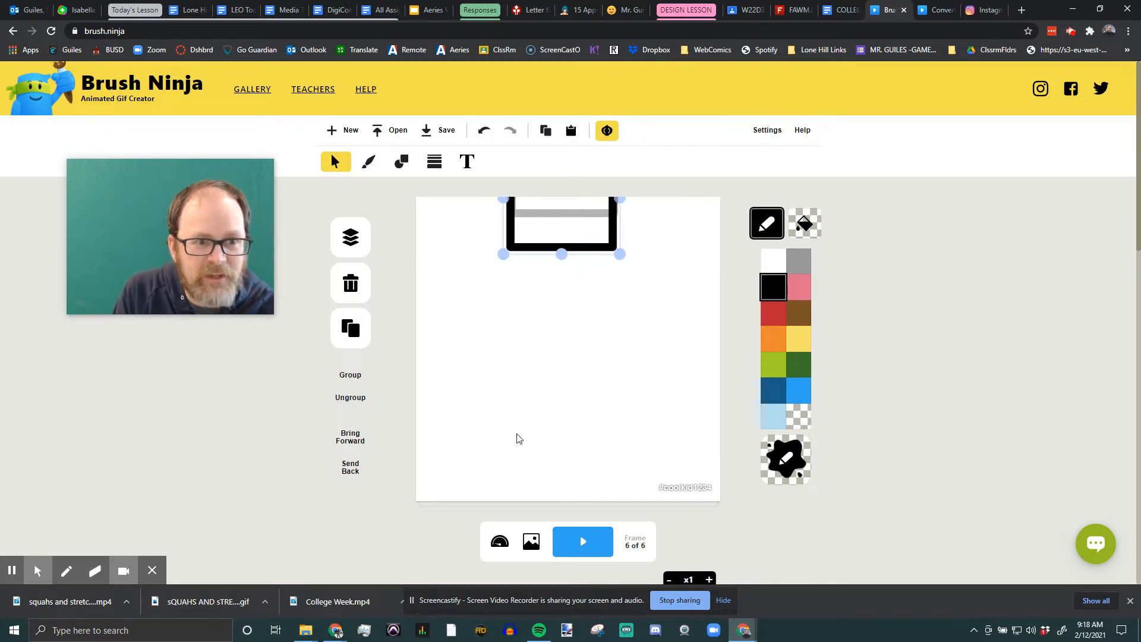
key("Down")
key("Right")
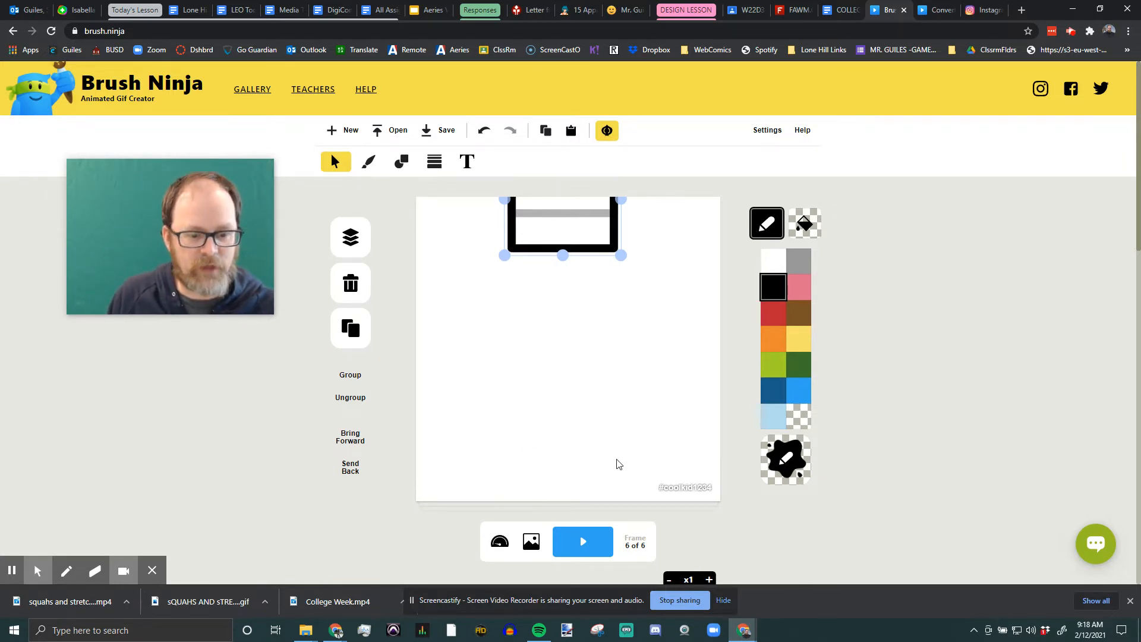
- Duplicate frame 6 and play the animation briefly as a preview
scroll(707, 490, "down", 1)
key("d")
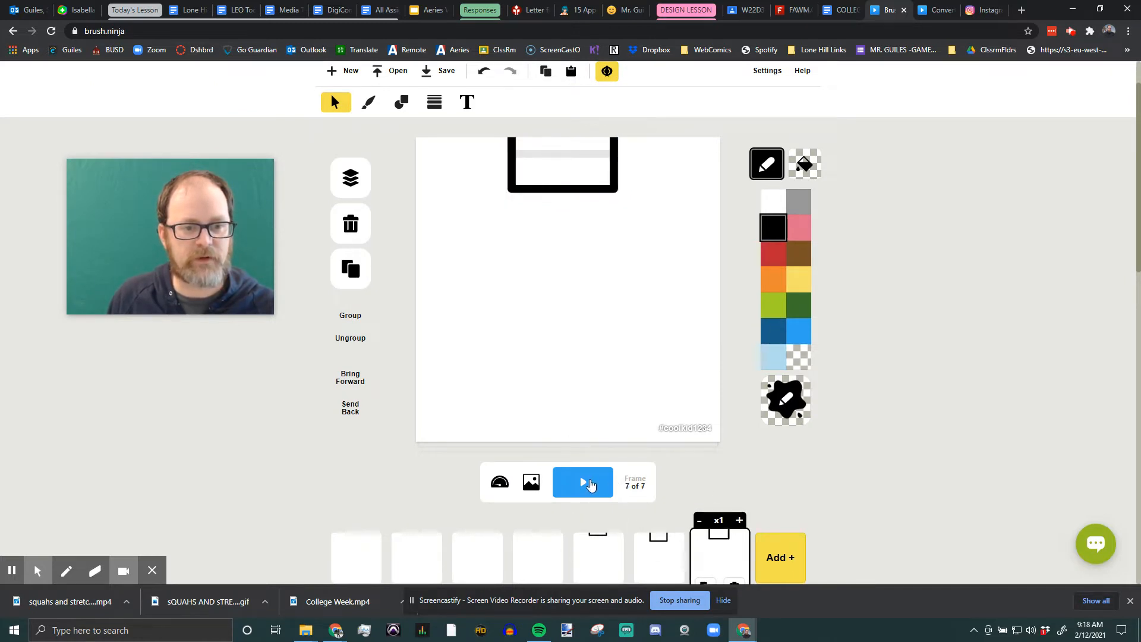
scroll(672, 482, "up", 1)
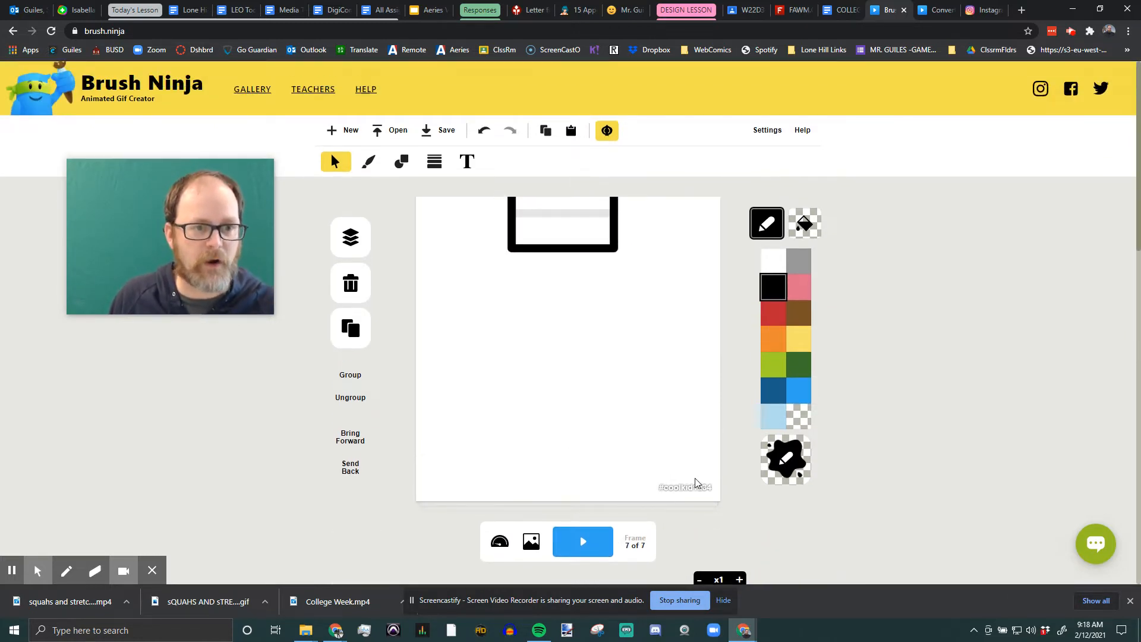
key("space")
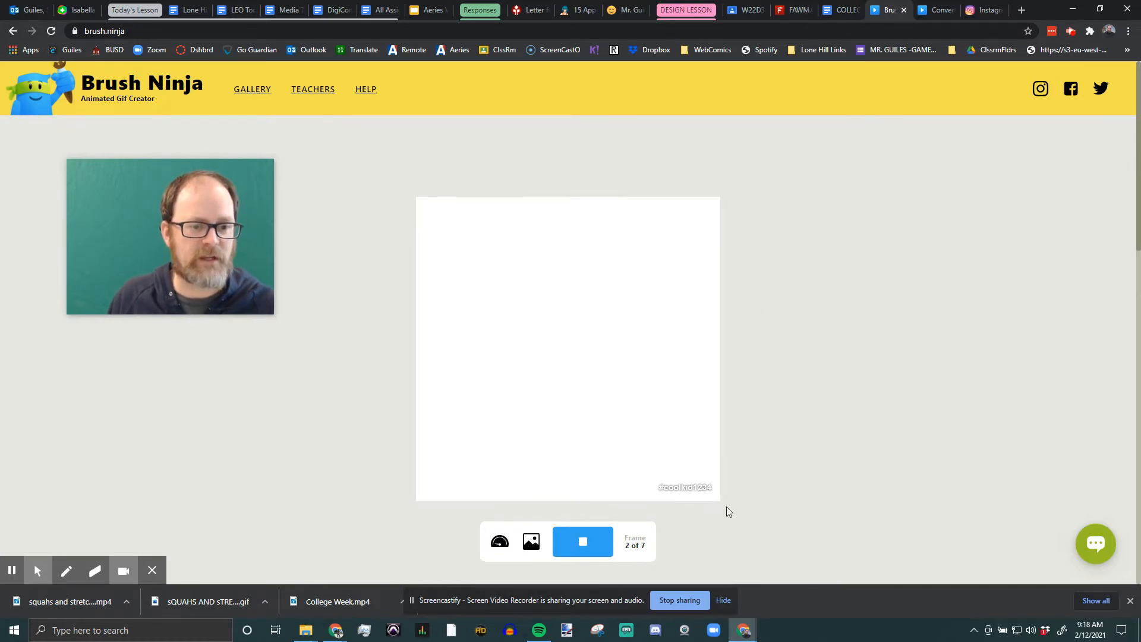
key("space")
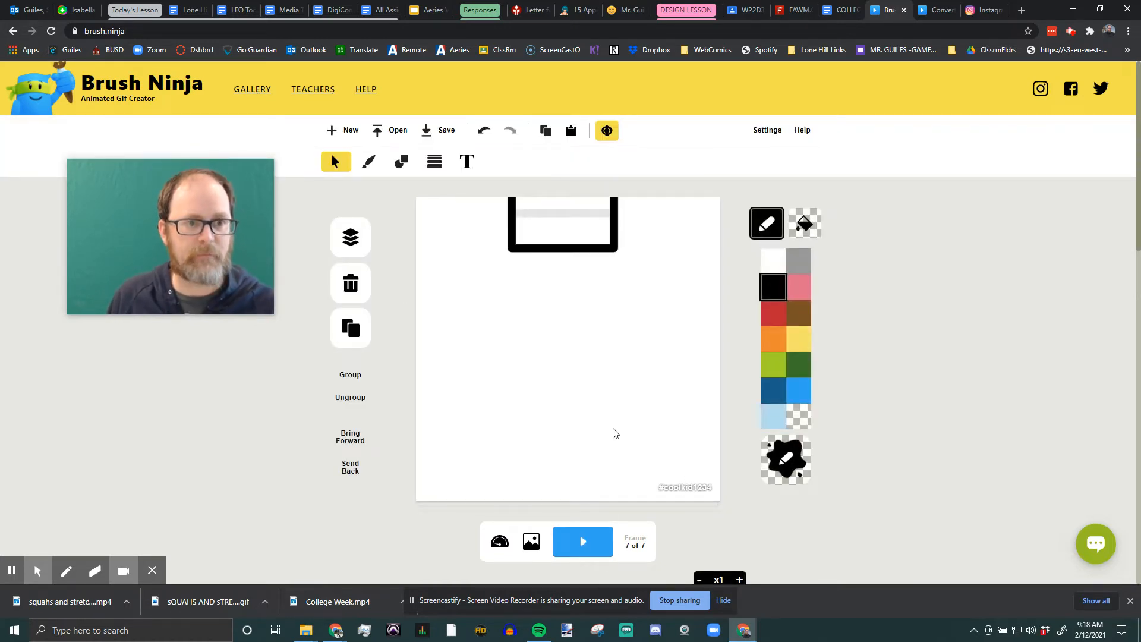
- Move the square down fully into view in frame 7, and lower it further to mid-canvas in a duplicated frame 8
scroll(578, 321, "down", 1)
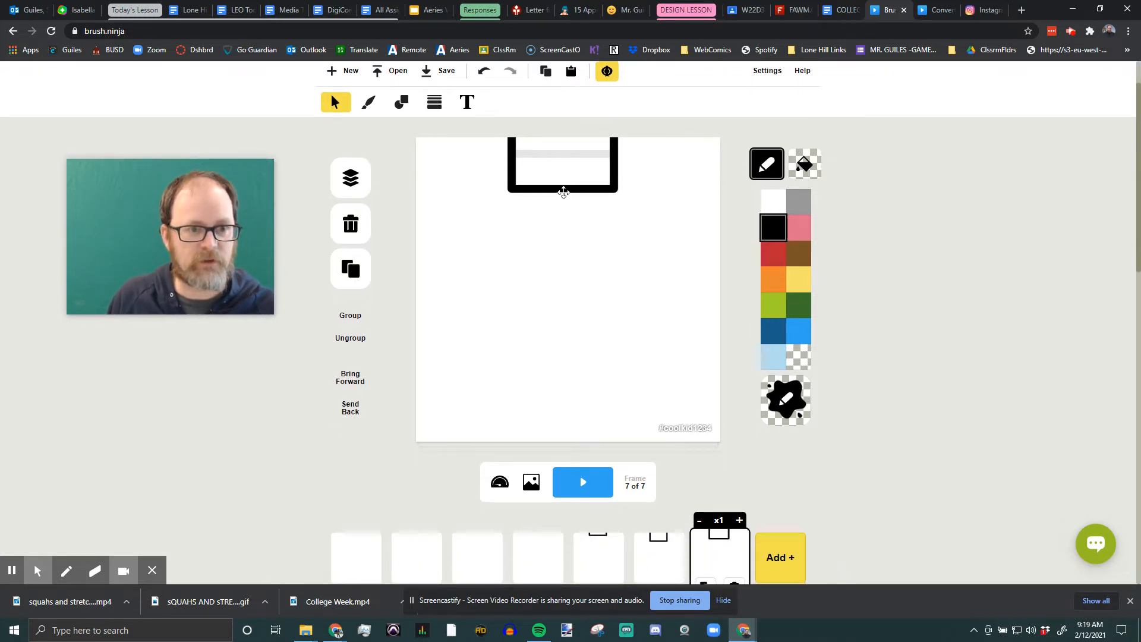
left_click_drag(564, 192, 562, 263)
key("d")
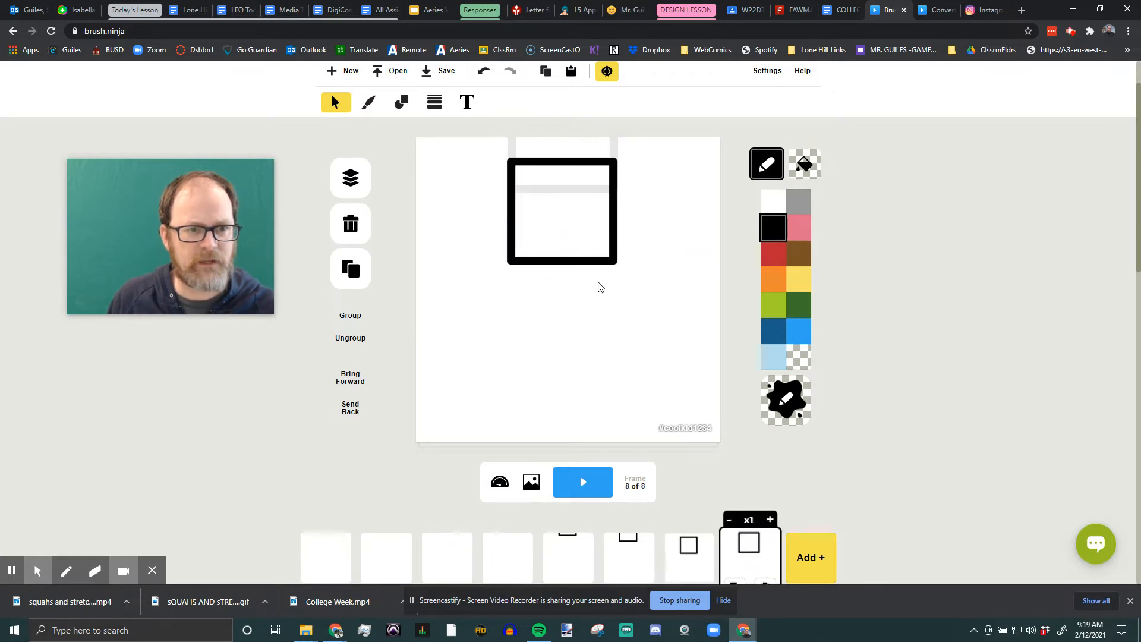
left_click_drag(612, 226, 608, 316)
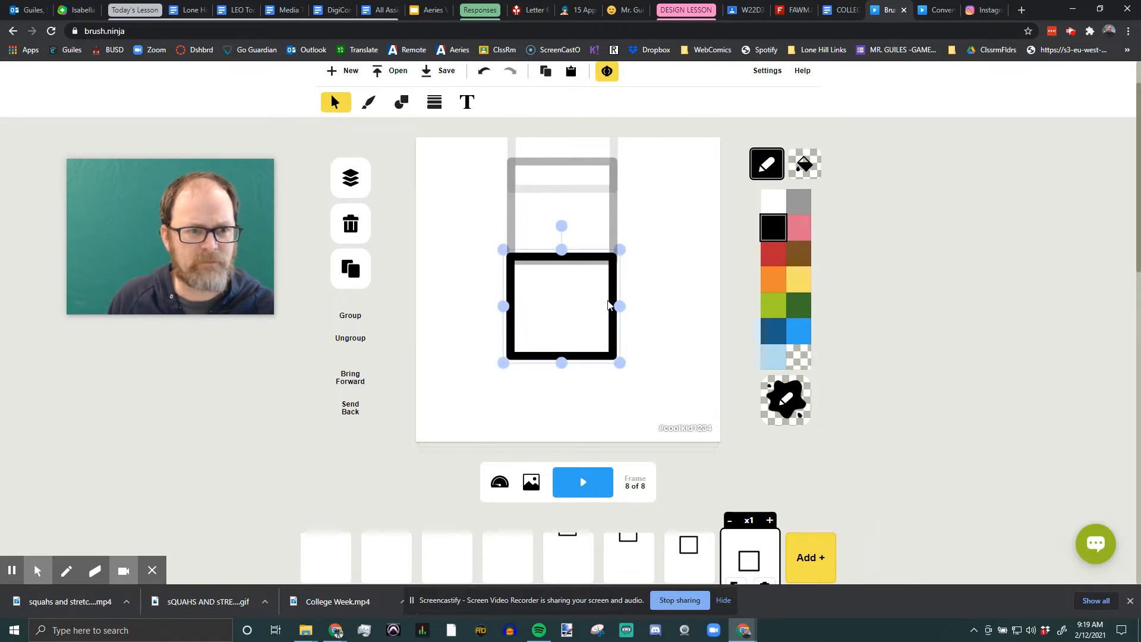
- Duplicate frame 8 and lower the square in the copy until it rests on the canvas's bottom edge
key("d")
left_click_drag(612, 285, 611, 364)
key("Right")
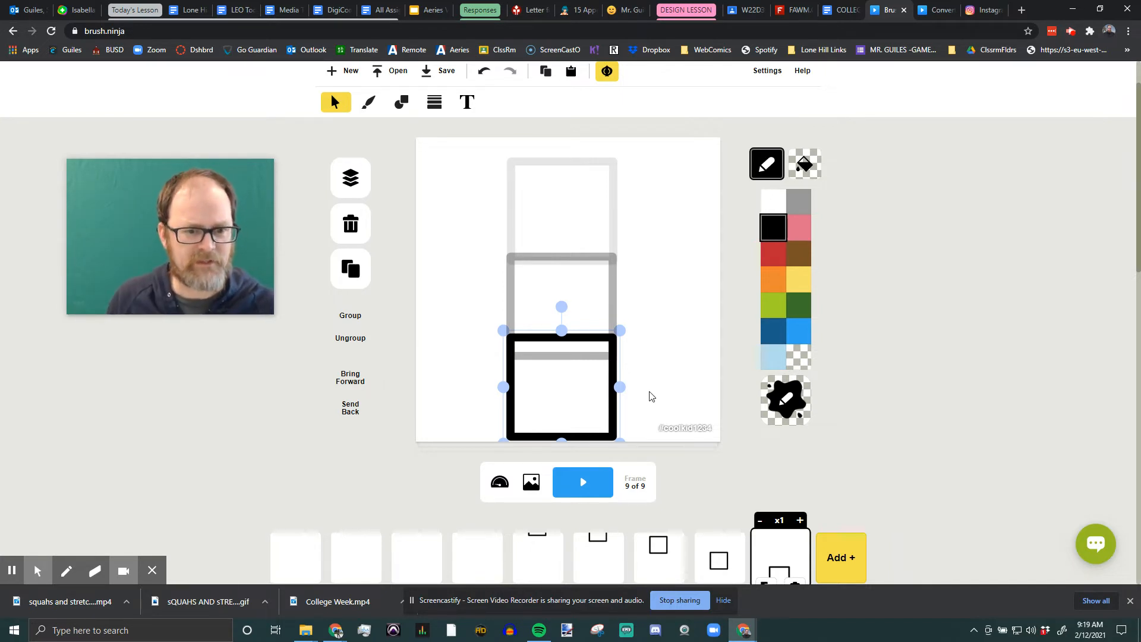
- Duplicate frame 9 and squash the square in the copy, reducing its height from above and widening it evenly on both sides
key("space")
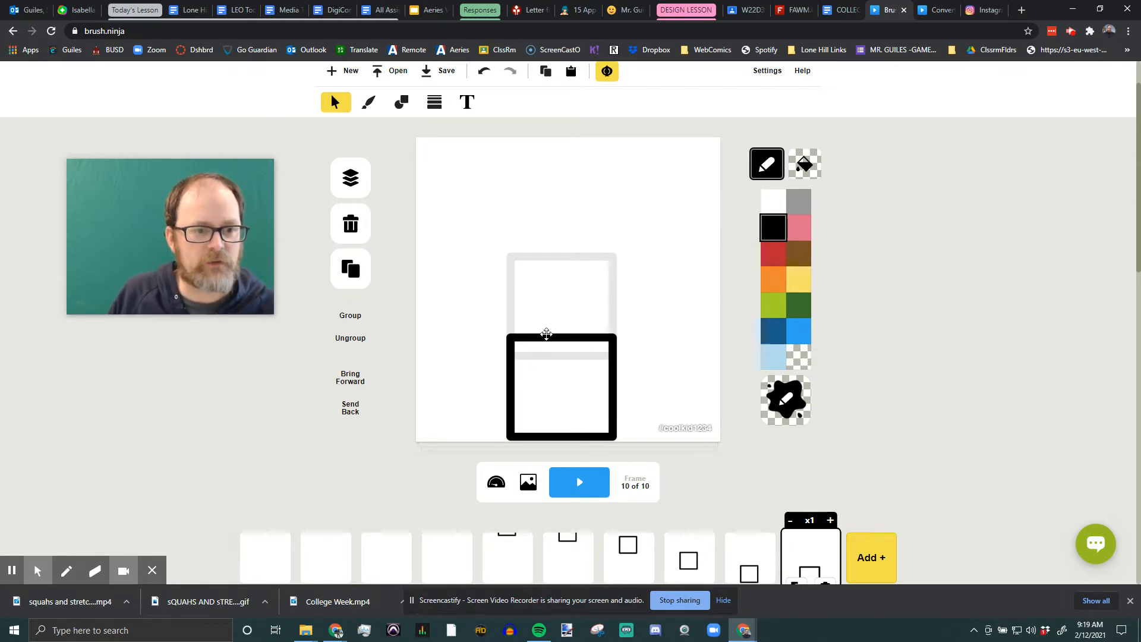
left_click(557, 338)
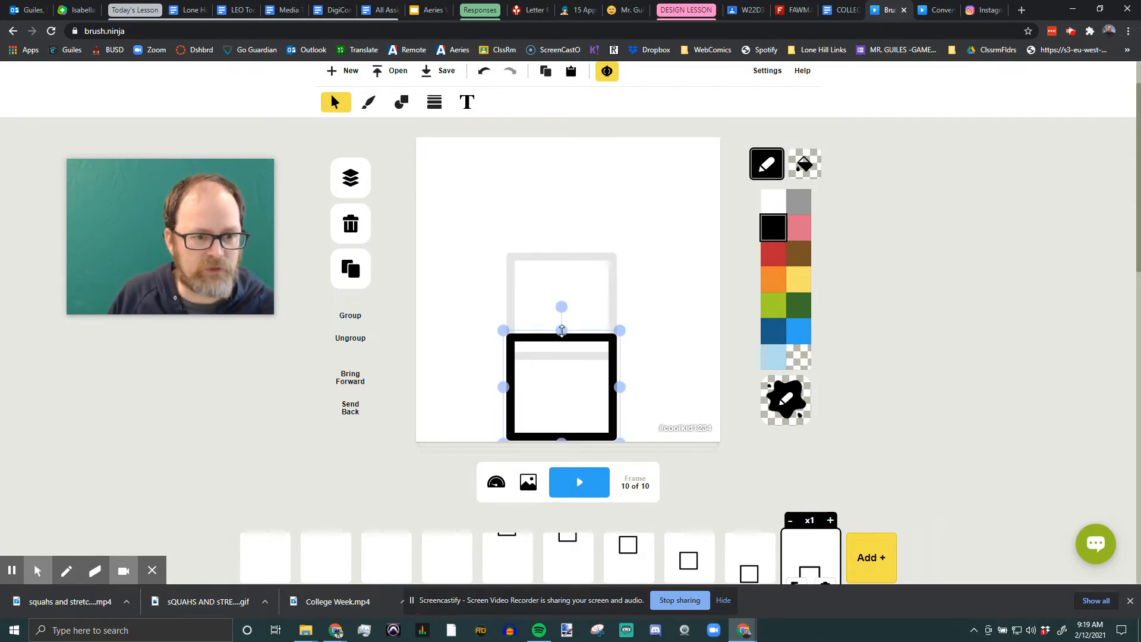
left_click_drag(562, 331, 565, 375)
left_click_drag(504, 410, 484, 408)
left_click_drag(623, 409, 642, 410)
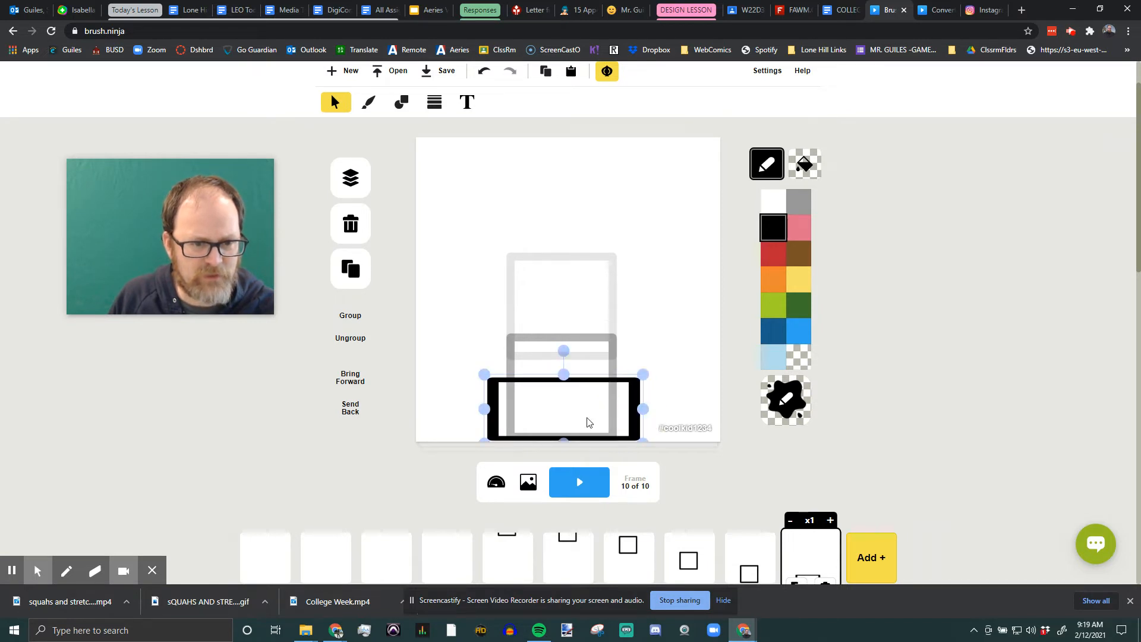
left_click_drag(485, 409, 481, 409)
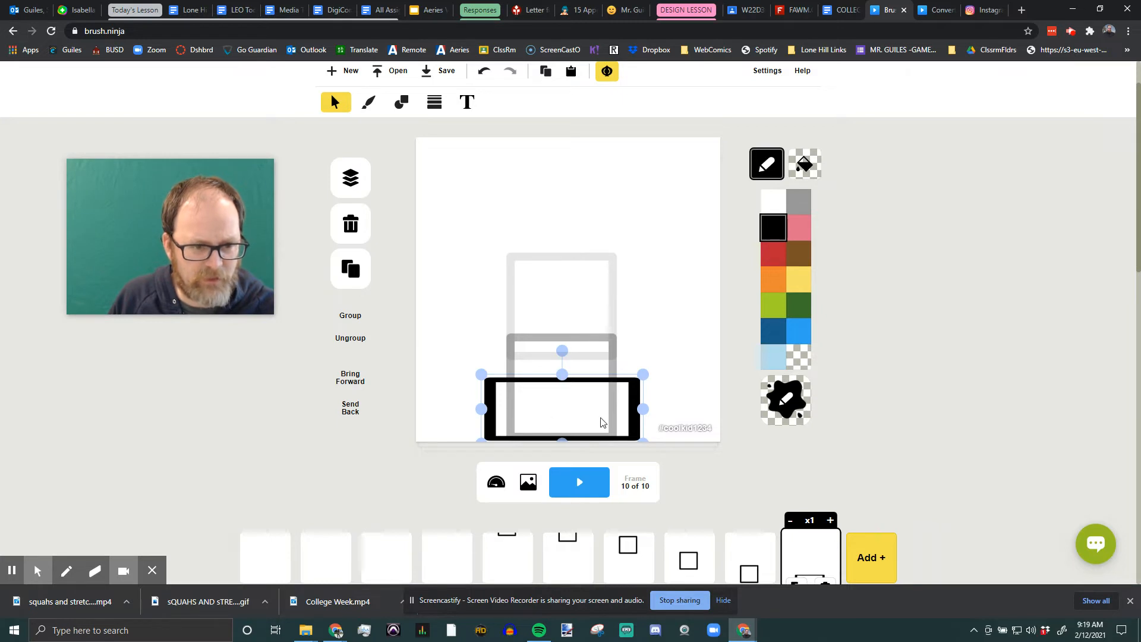
left_click_drag(642, 409, 641, 409)
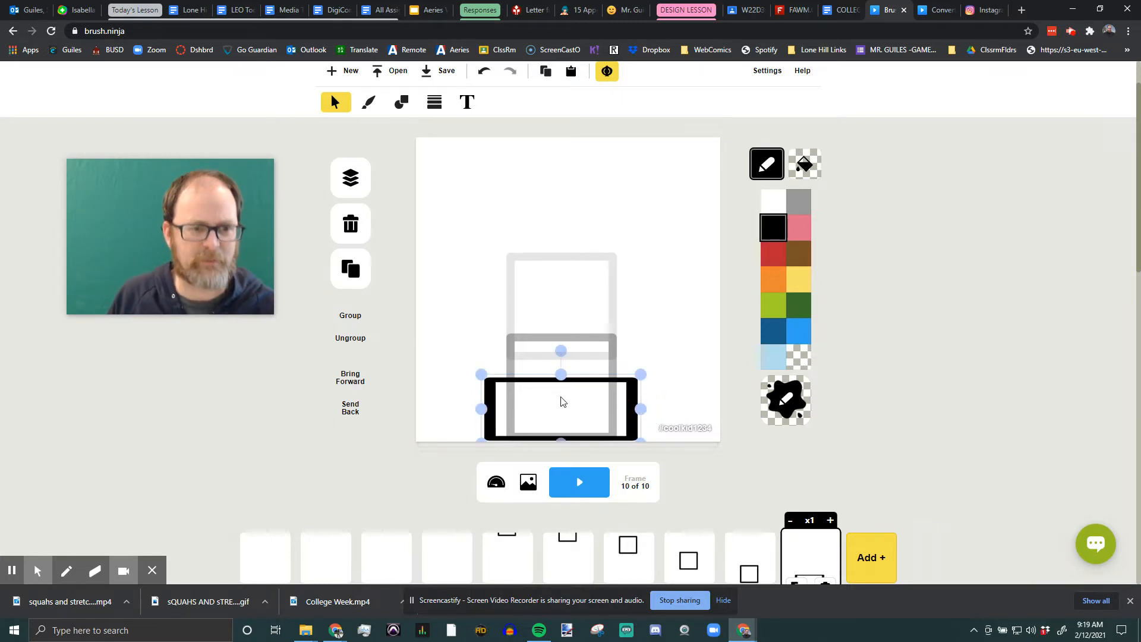
- Duplicate frame 10 and flatten the rectangle further in frame 11, stretching both sides outward into a low, wide bar
key("d")
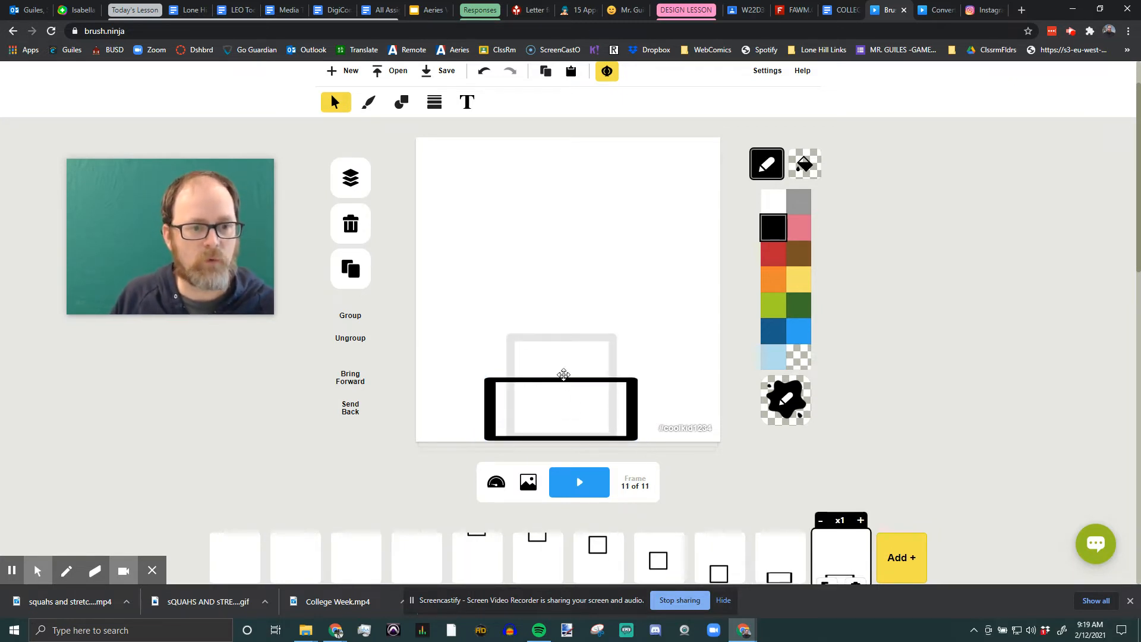
left_click(561, 377)
left_click_drag(561, 377, 559, 404)
left_click_drag(479, 425, 457, 421)
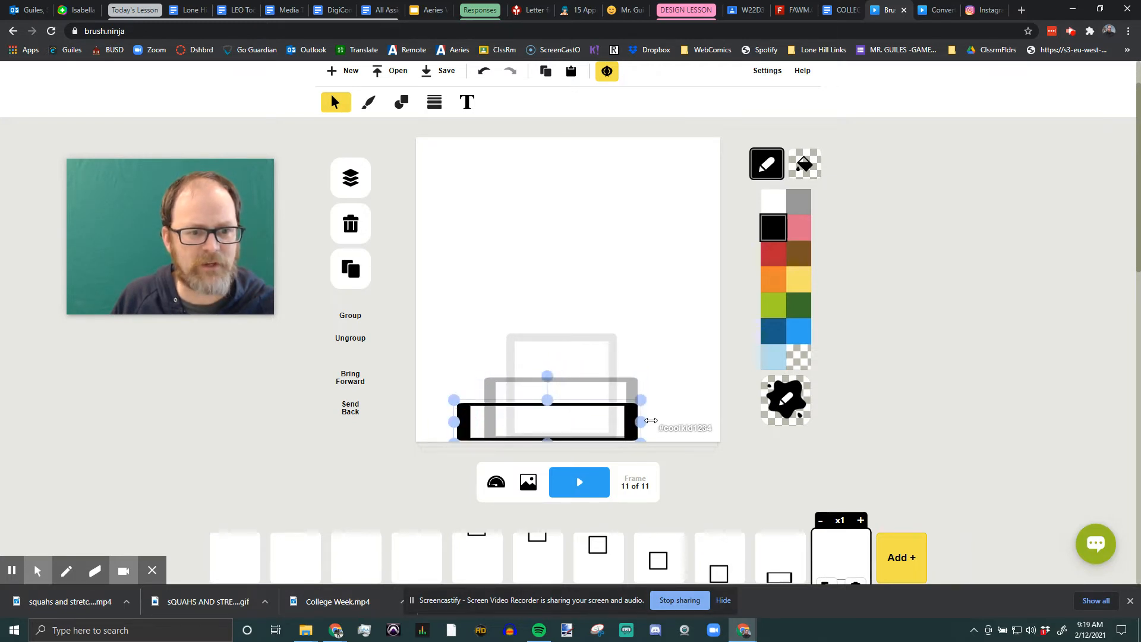
left_click_drag(640, 422, 668, 423)
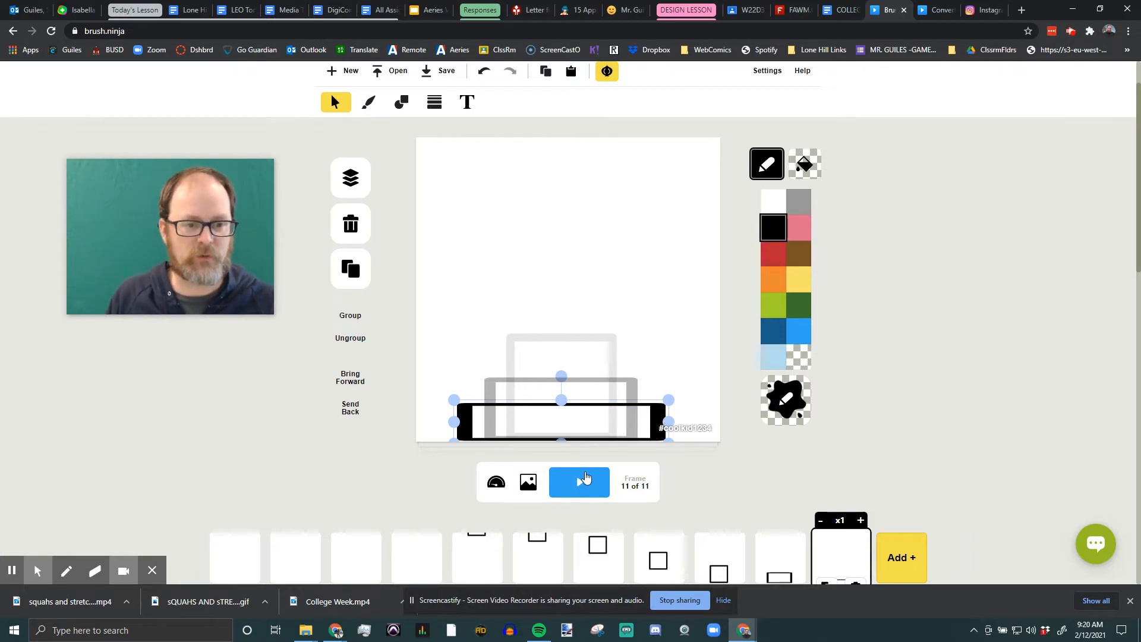
- Duplicate frame 11, narrow the bar on both sides and raise its top edge in frame 12, and duplicate that as frame 13
key("d")
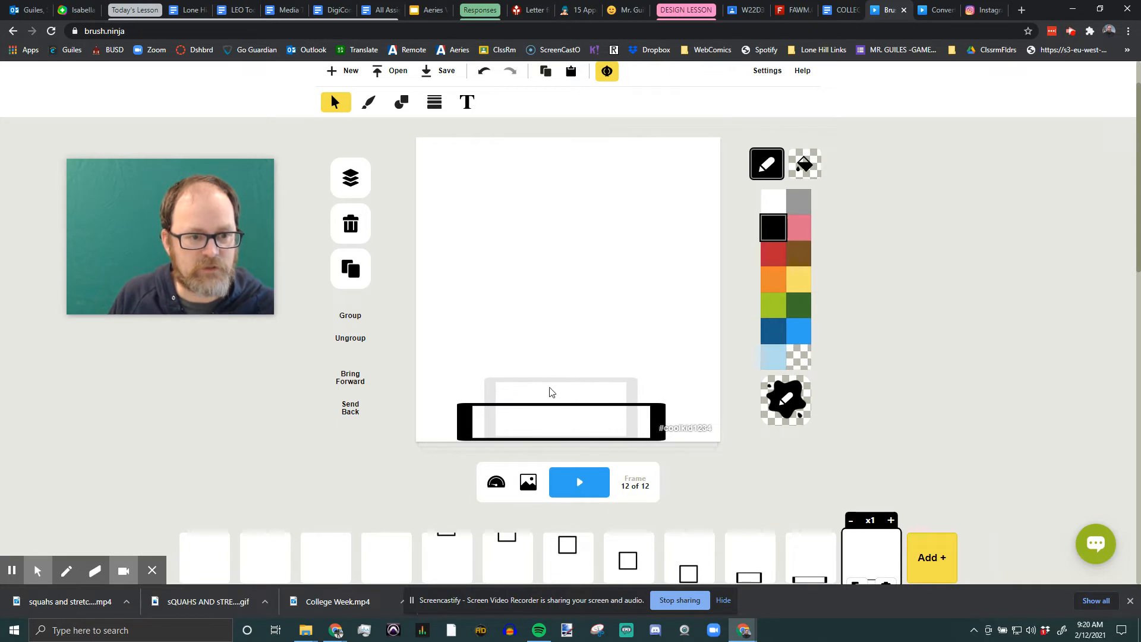
left_click(542, 404)
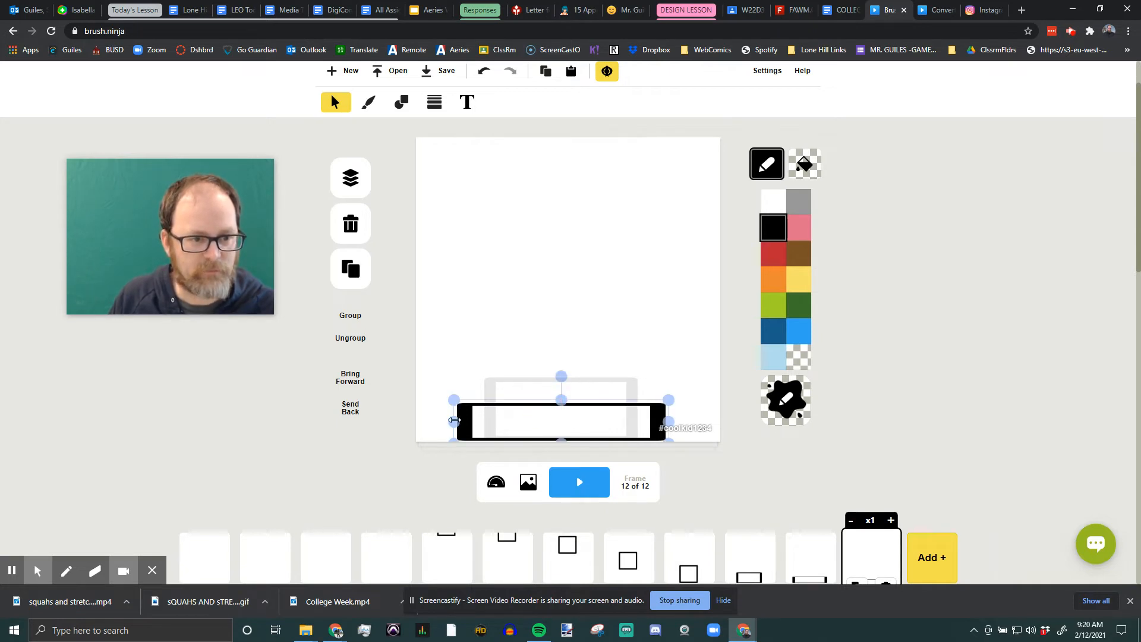
left_click_drag(454, 420, 479, 421)
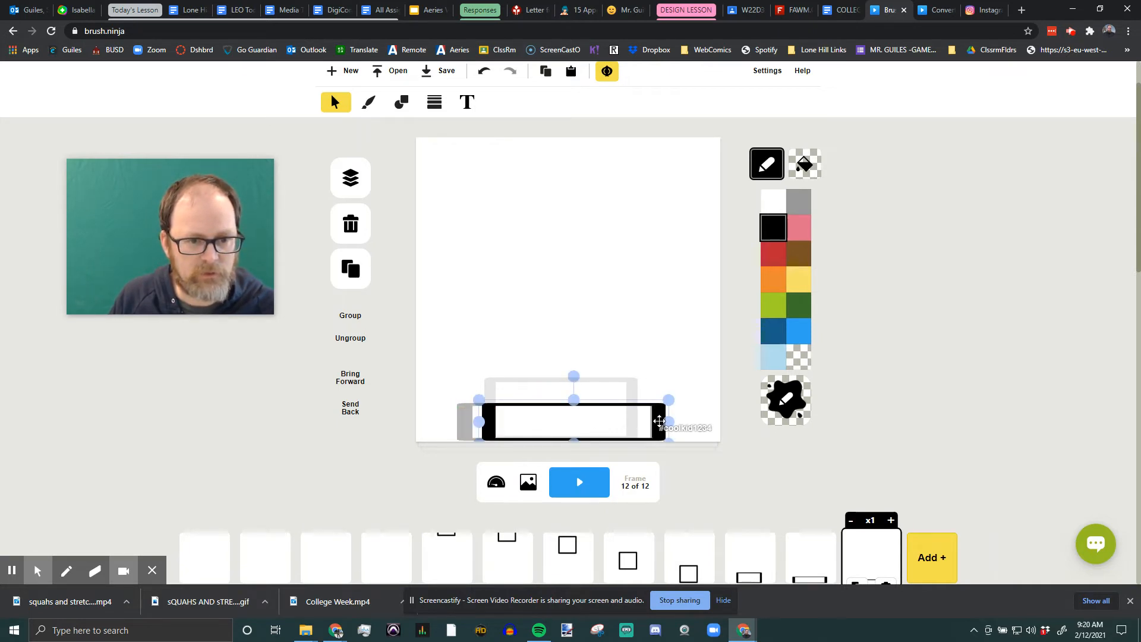
left_click_drag(666, 421, 638, 421)
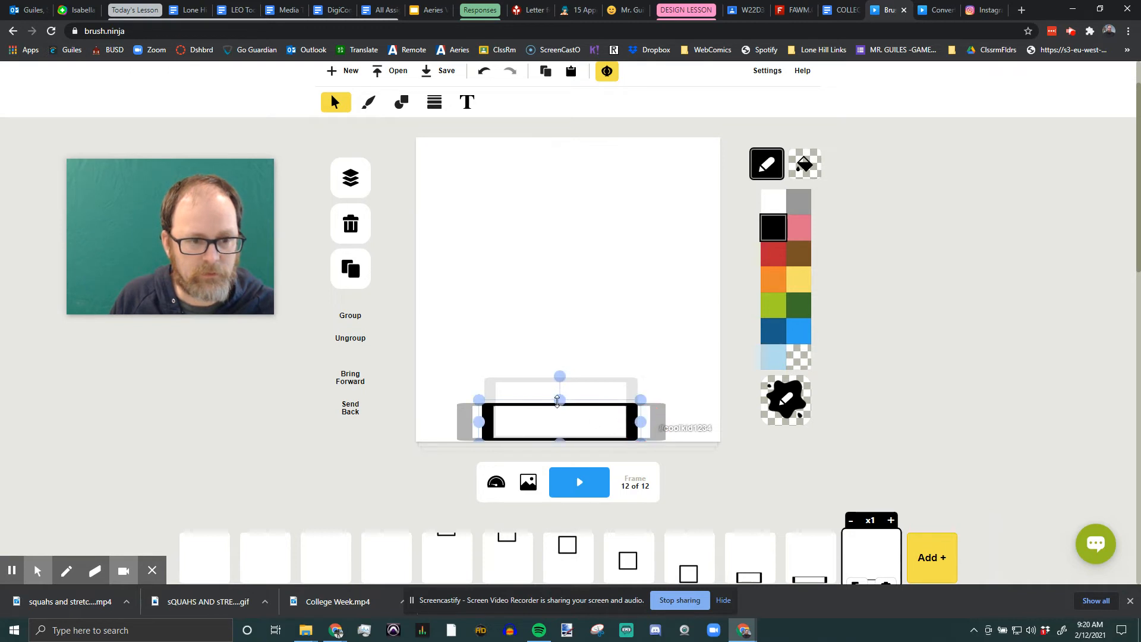
left_click_drag(559, 400, 561, 375)
key("d")
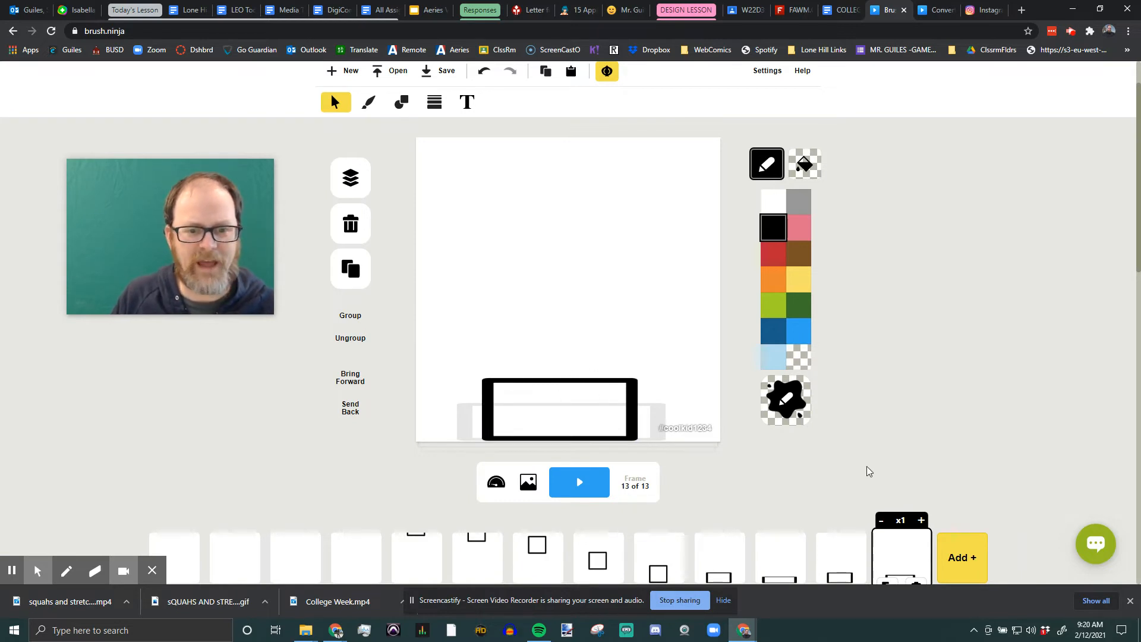
scroll(869, 449, "down", 1)
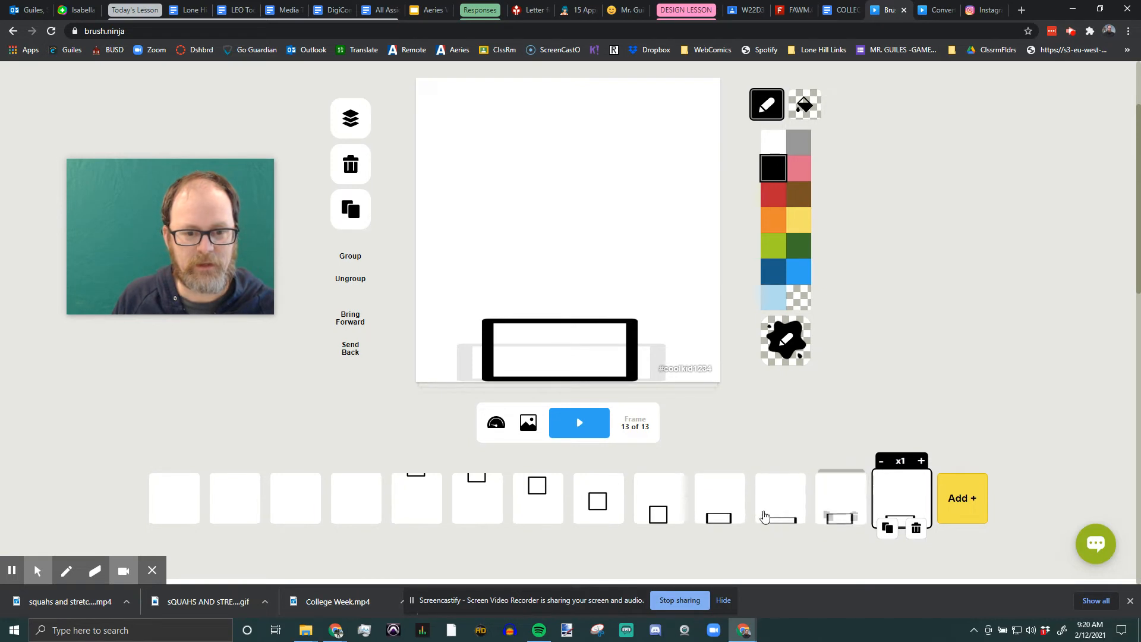
left_click(721, 514)
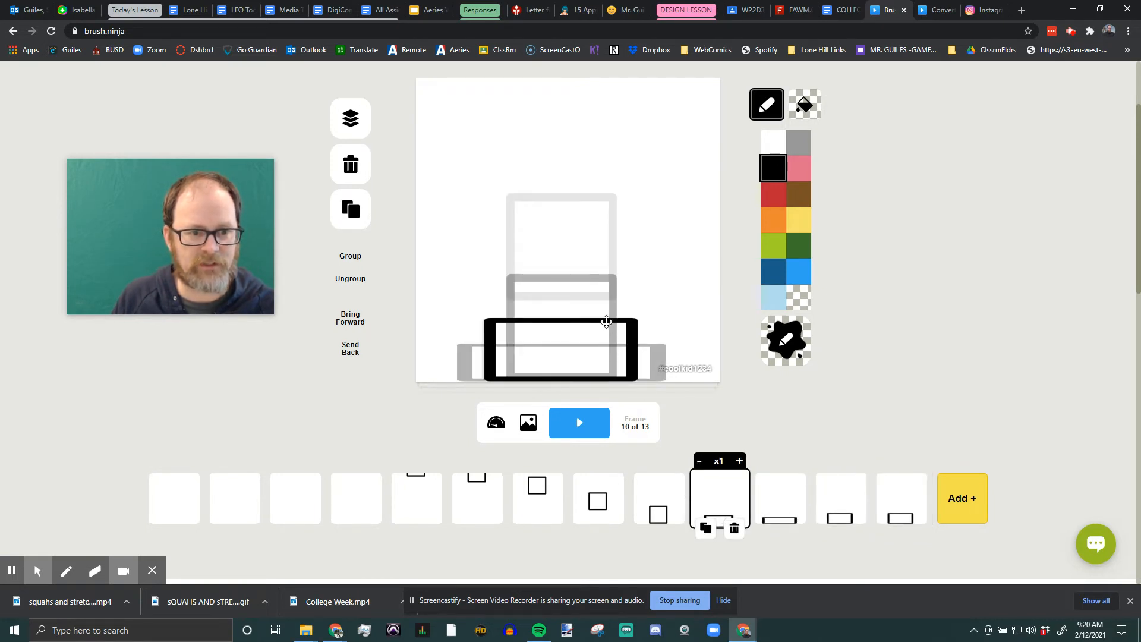
left_click(606, 321)
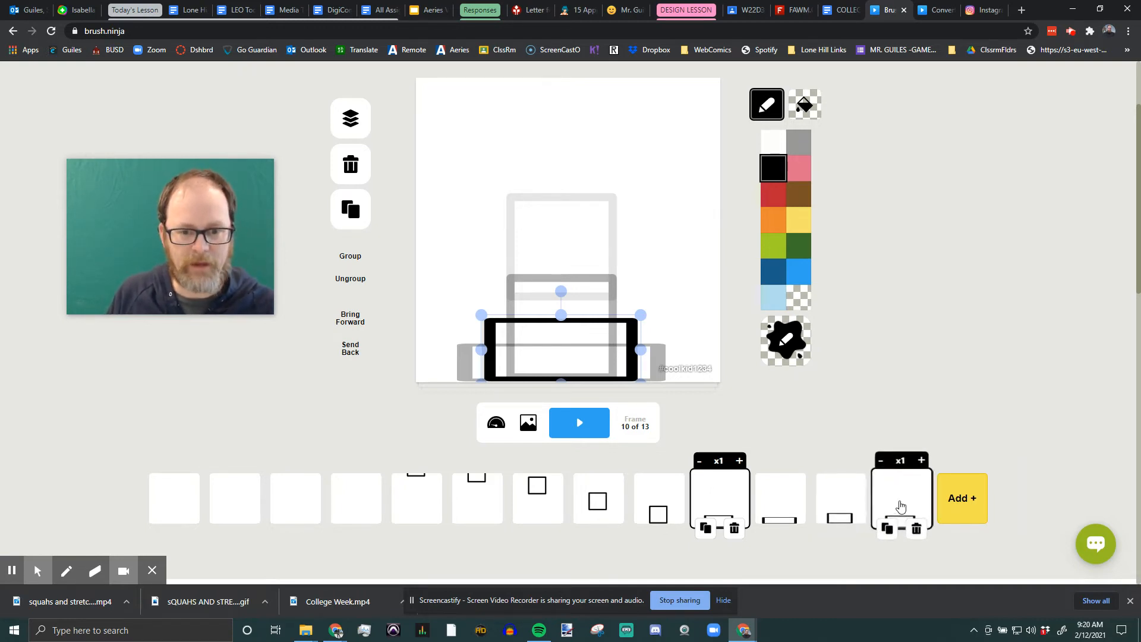
left_click(898, 504)
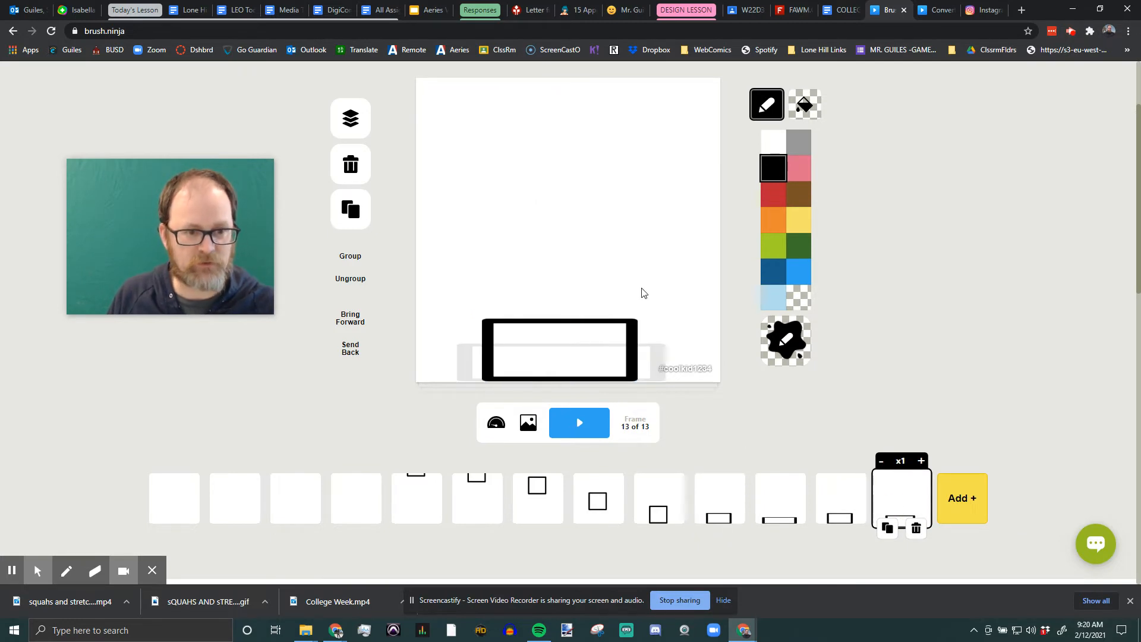
key("ctrl+v")
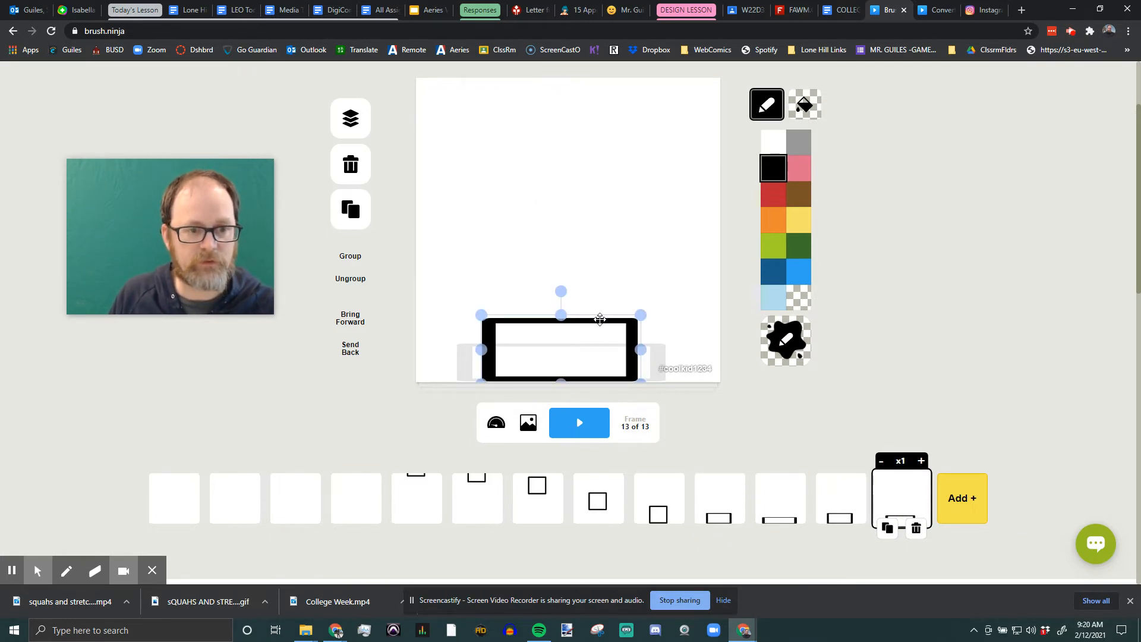
left_click_drag(600, 319, 601, 248)
key("Delete")
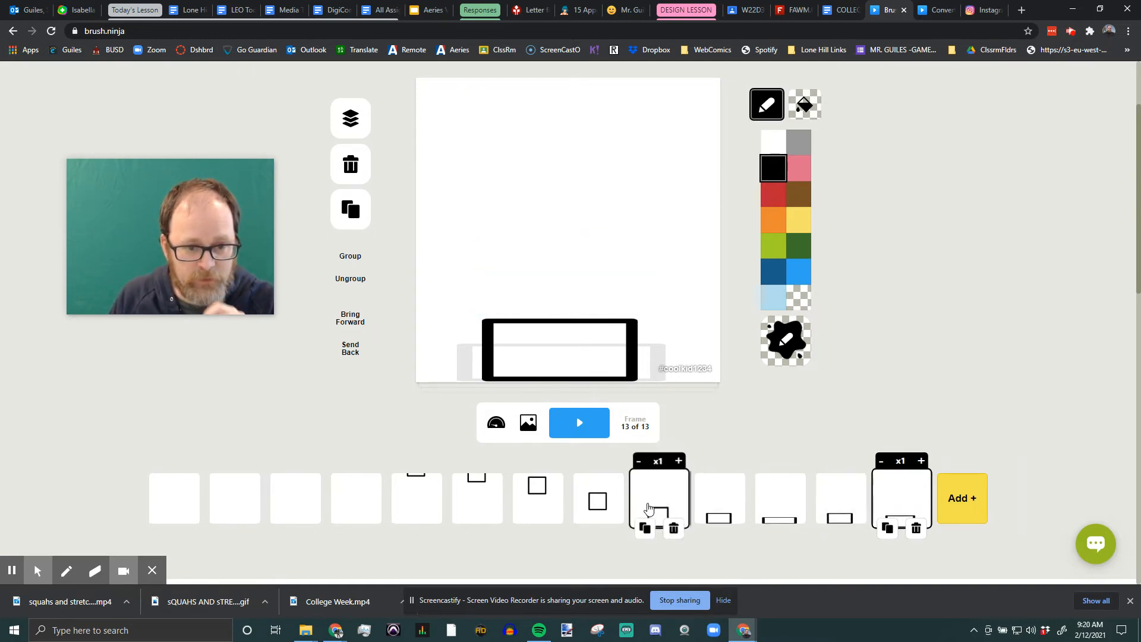
- Copy the square from frame 9, paste it into frame 13 and delete the wide rectangle there
left_click(648, 509)
left_click(612, 334)
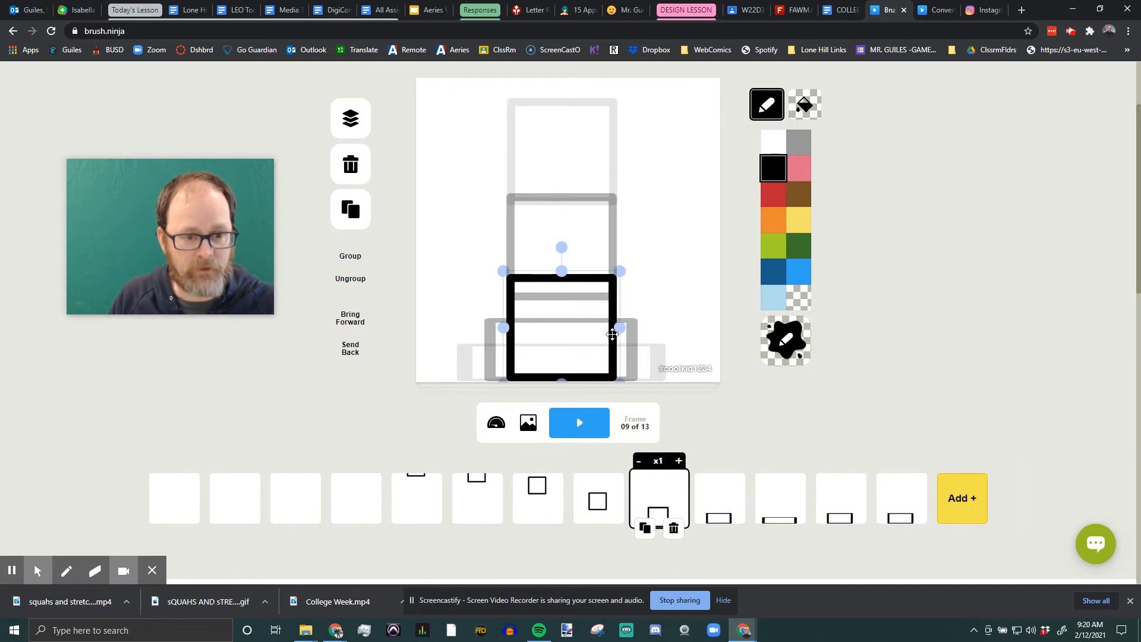
left_click(883, 496)
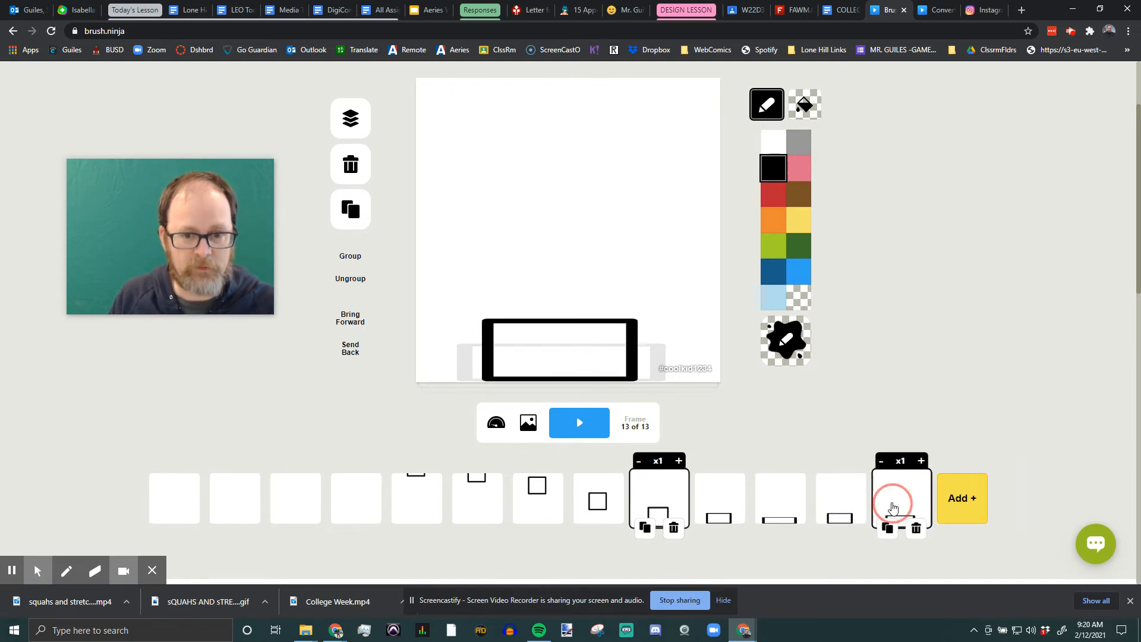
key("ctrl+v")
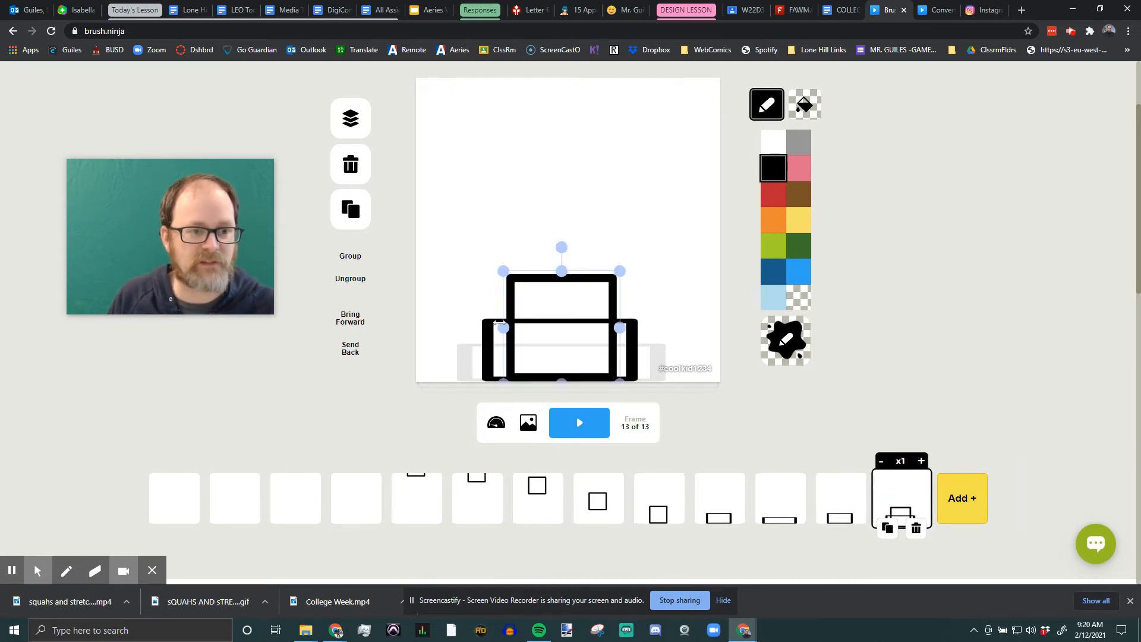
left_click(489, 321)
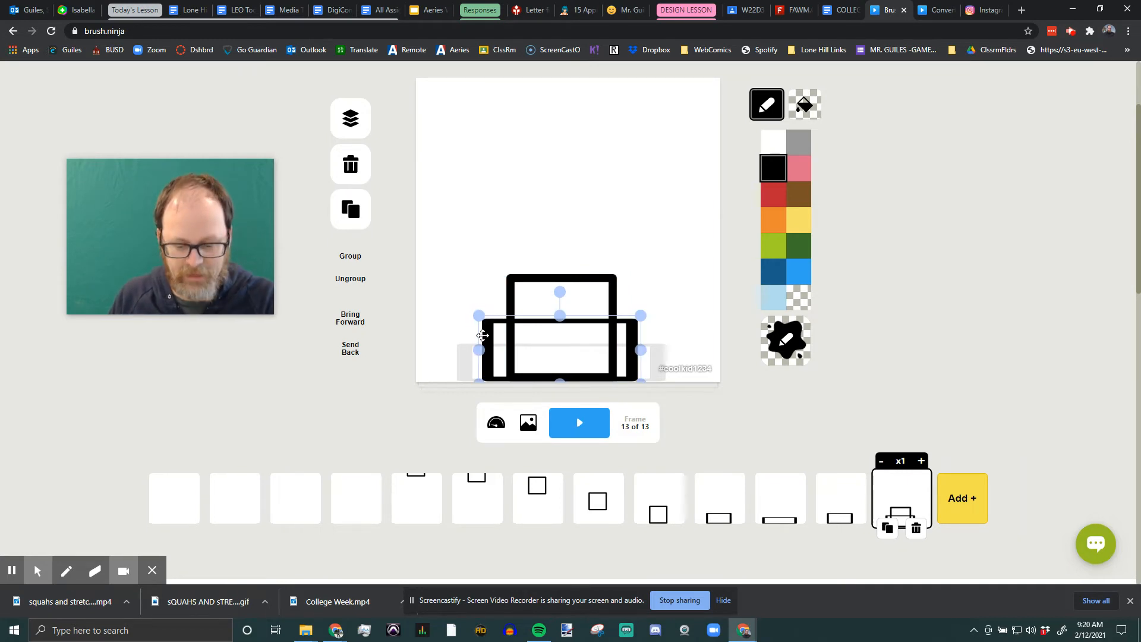
key("Delete")
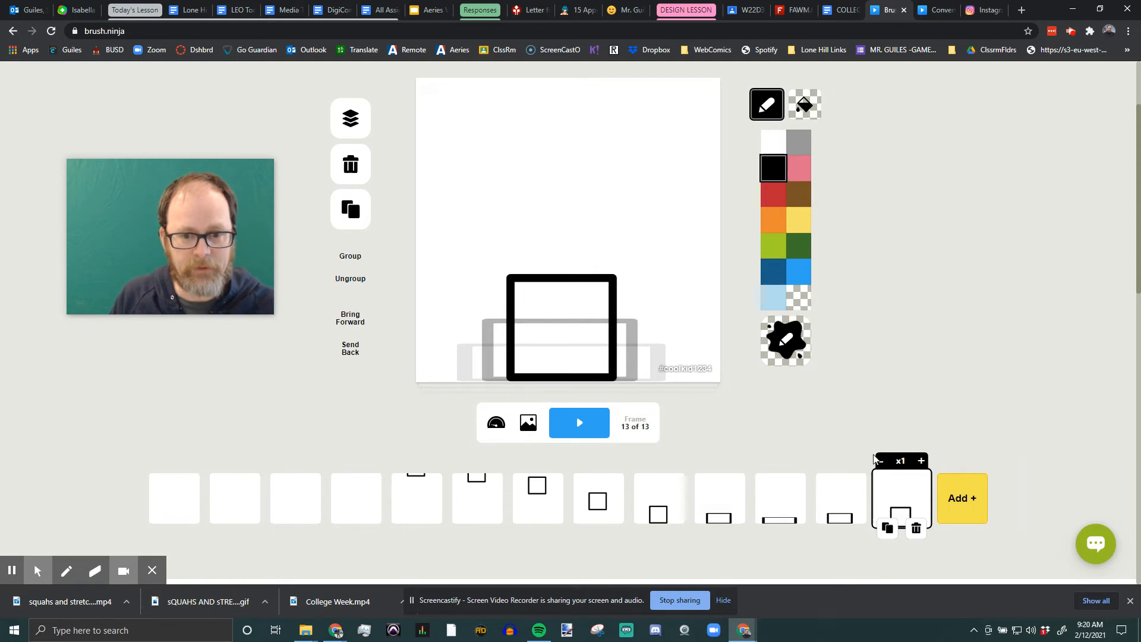
- Duplicate frame 13 and lift the square slightly off the ground in frame 14
left_click(888, 527)
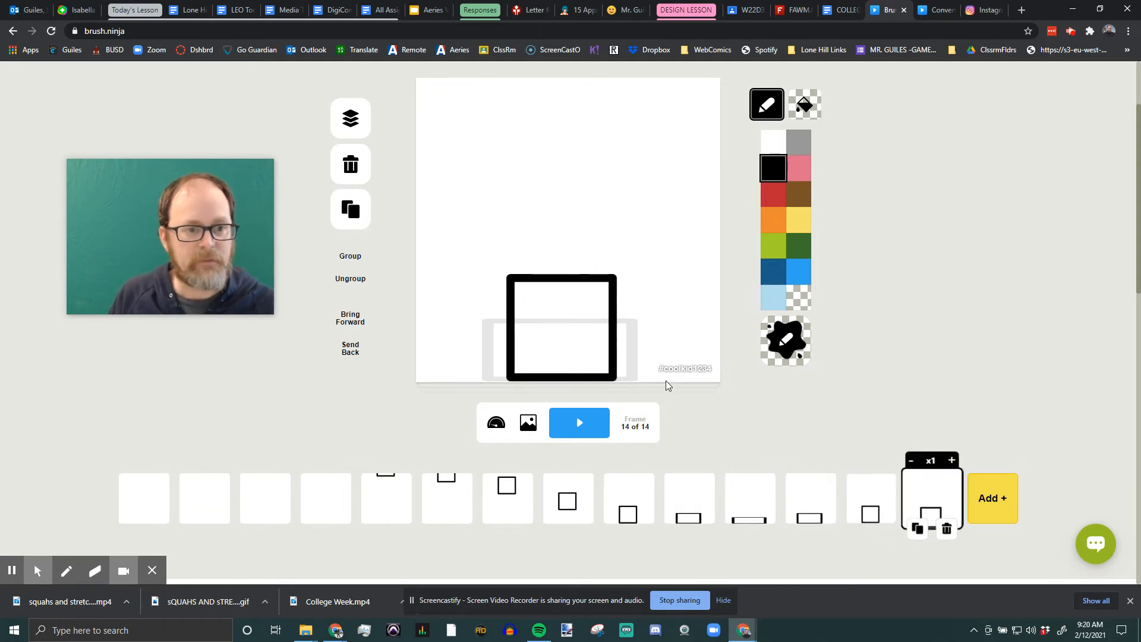
left_click_drag(564, 275, 564, 243)
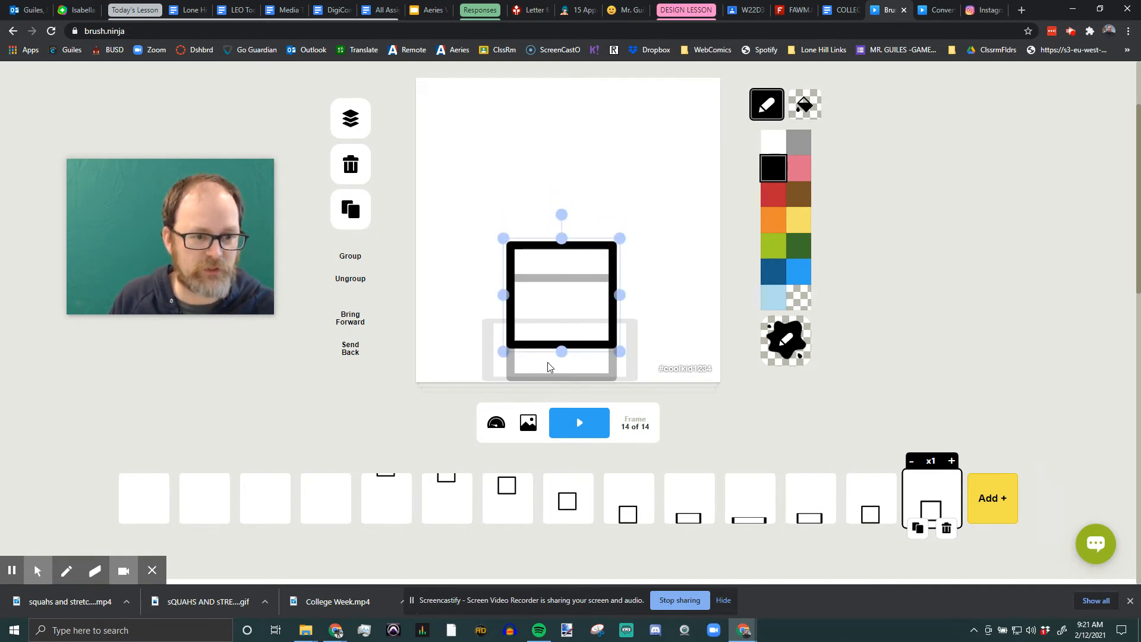
key("d")
left_click_drag(588, 242, 586, 192)
key("d")
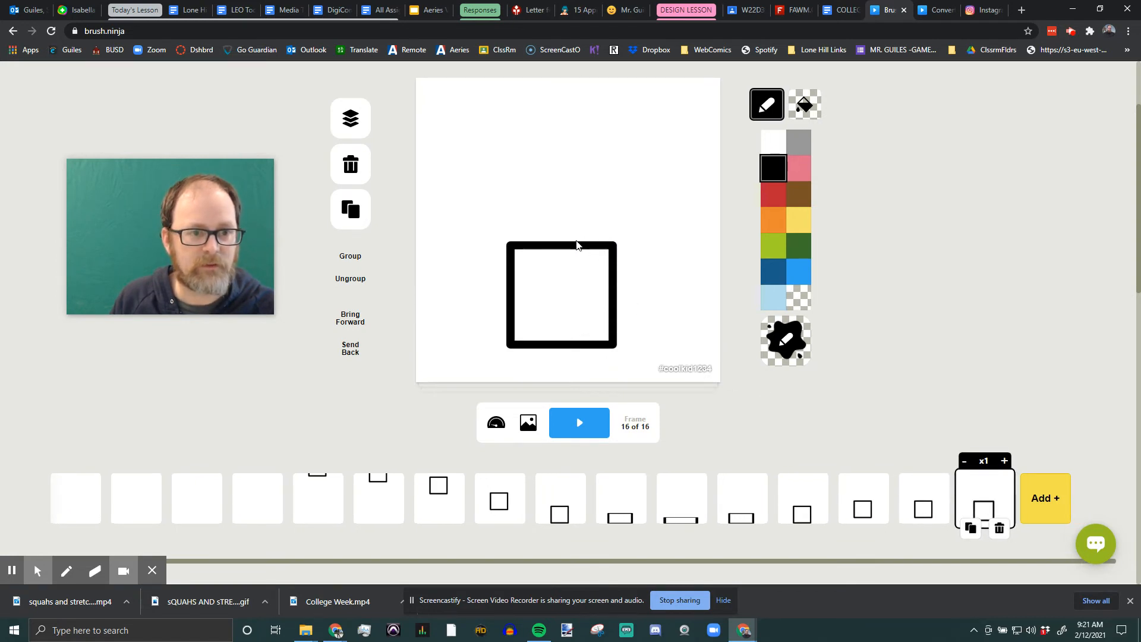
left_click_drag(582, 241, 575, 153)
key("d")
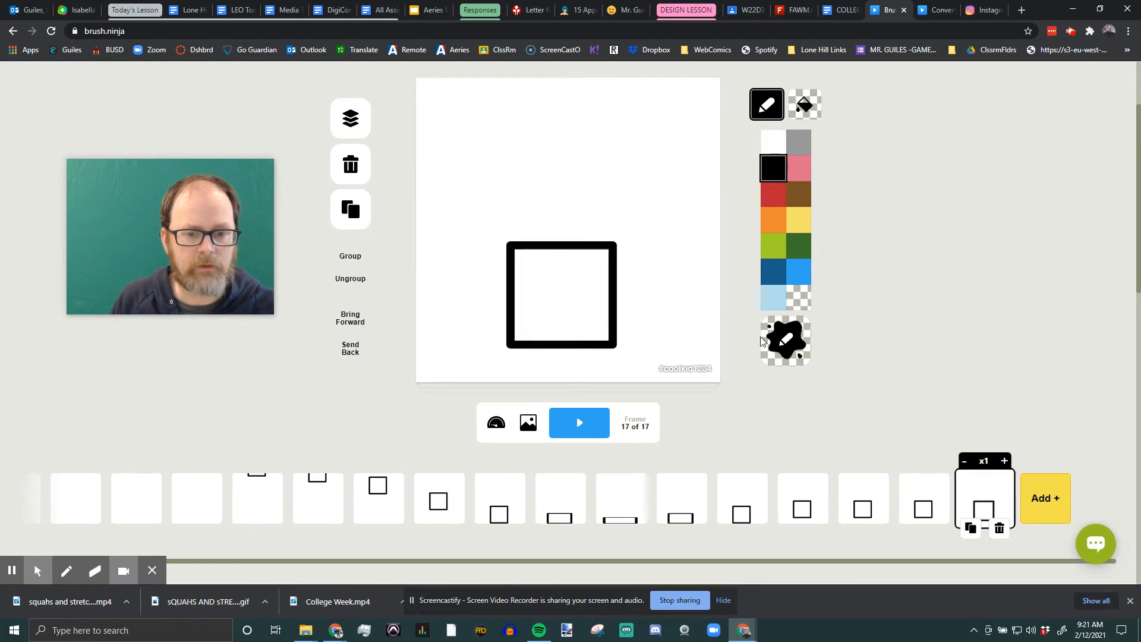
left_click(803, 505)
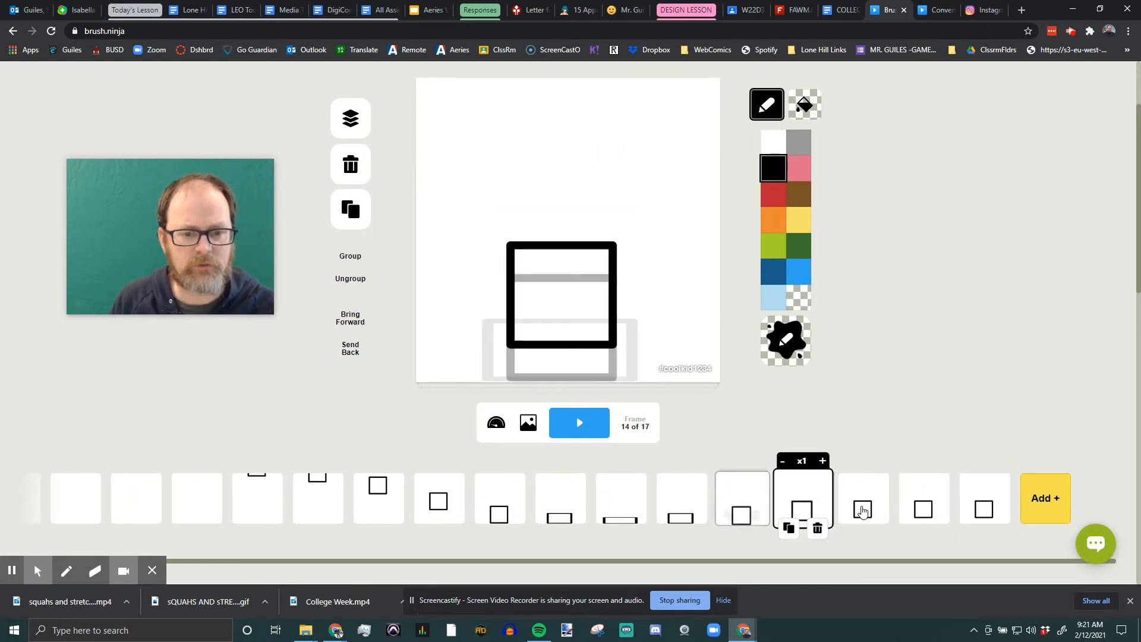
mouse_move(986, 509)
left_click(1000, 527)
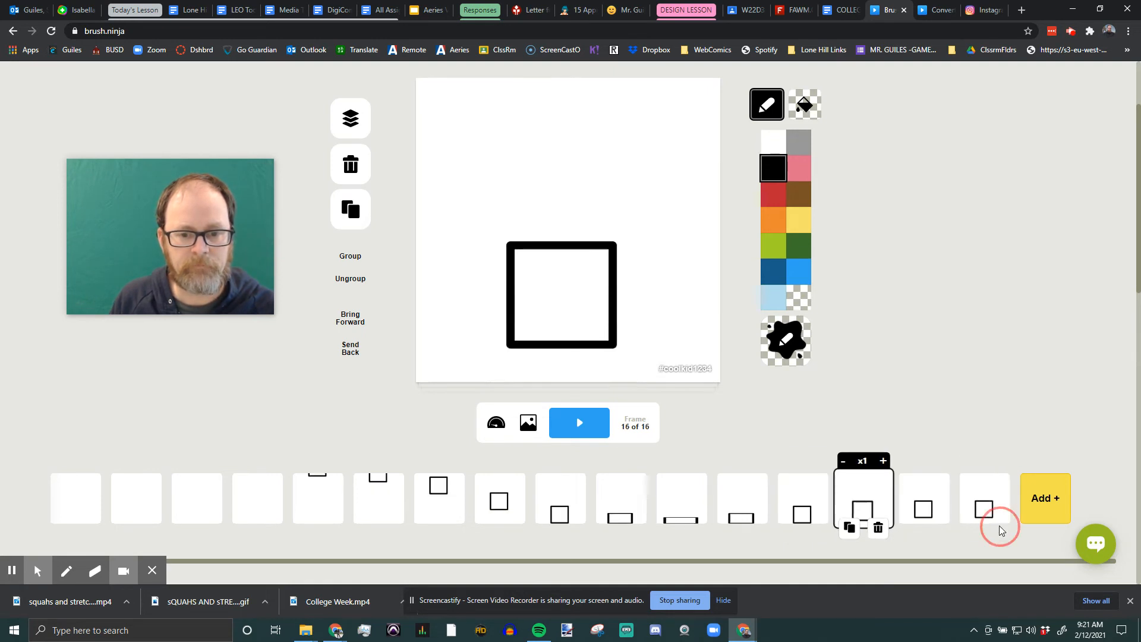
left_click(999, 527)
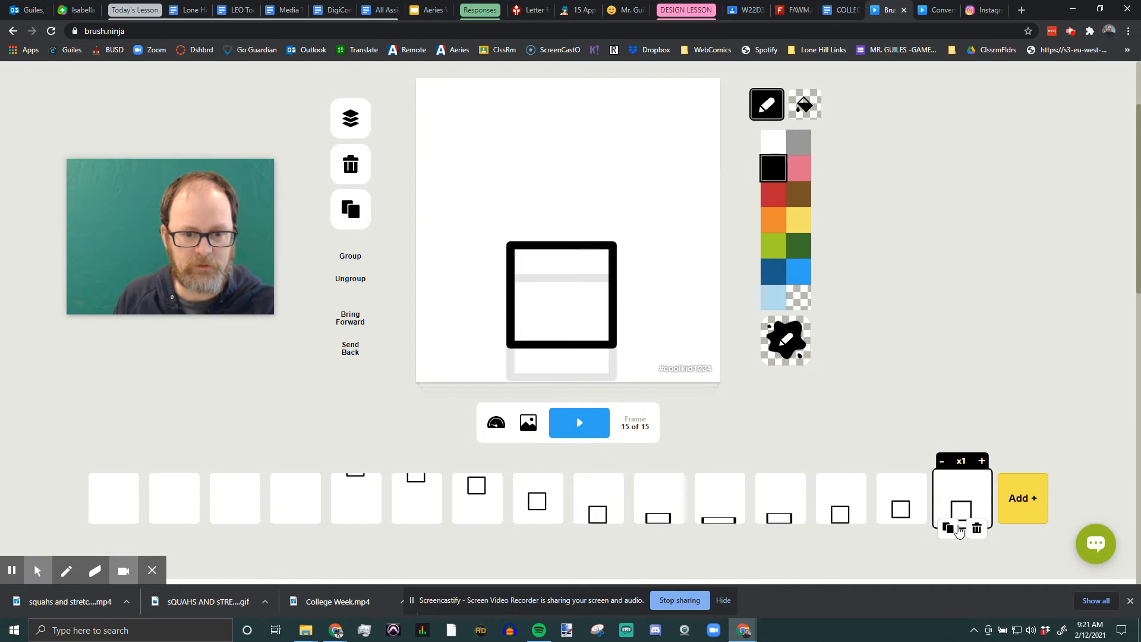
left_click(976, 528)
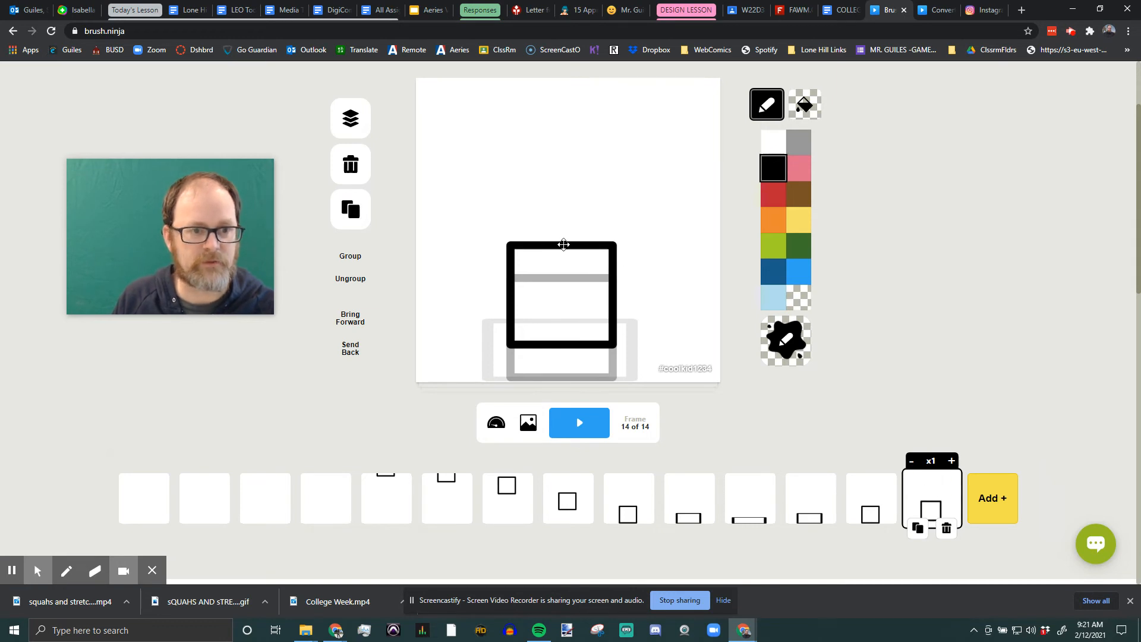
- Raise the square a little more in frame 14, duplicate the frame and move the square above mid-canvas in frame 15
left_click_drag(563, 244, 566, 157)
key("d")
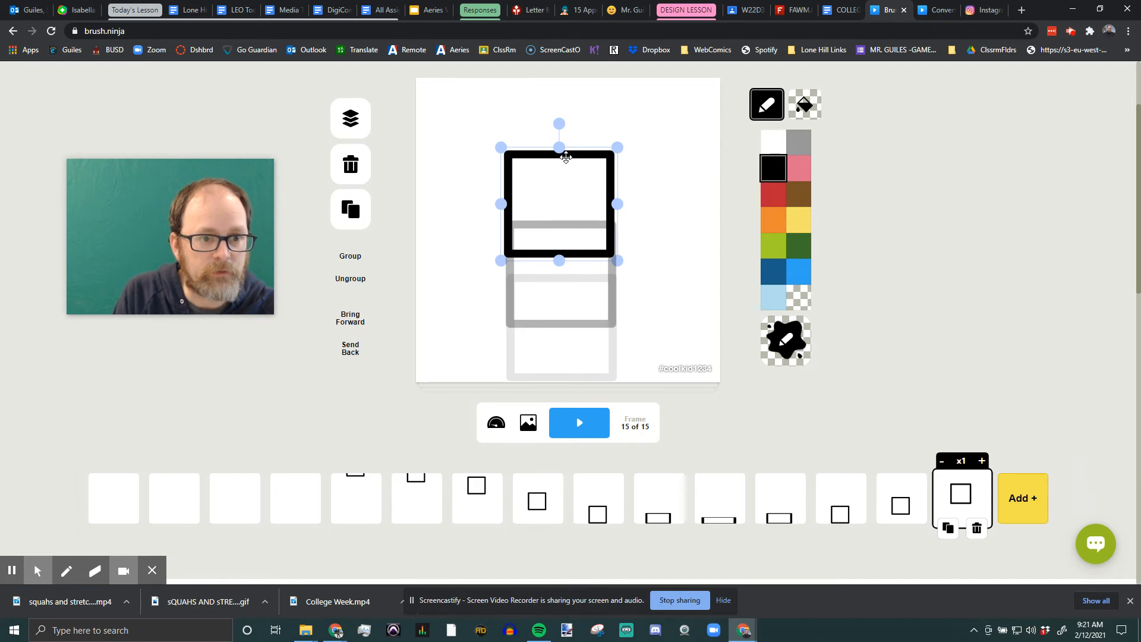
- Duplicate frame 15 and nudge the square upward in frame 16 until its top passes beyond the canvas's upper edge
key("d")
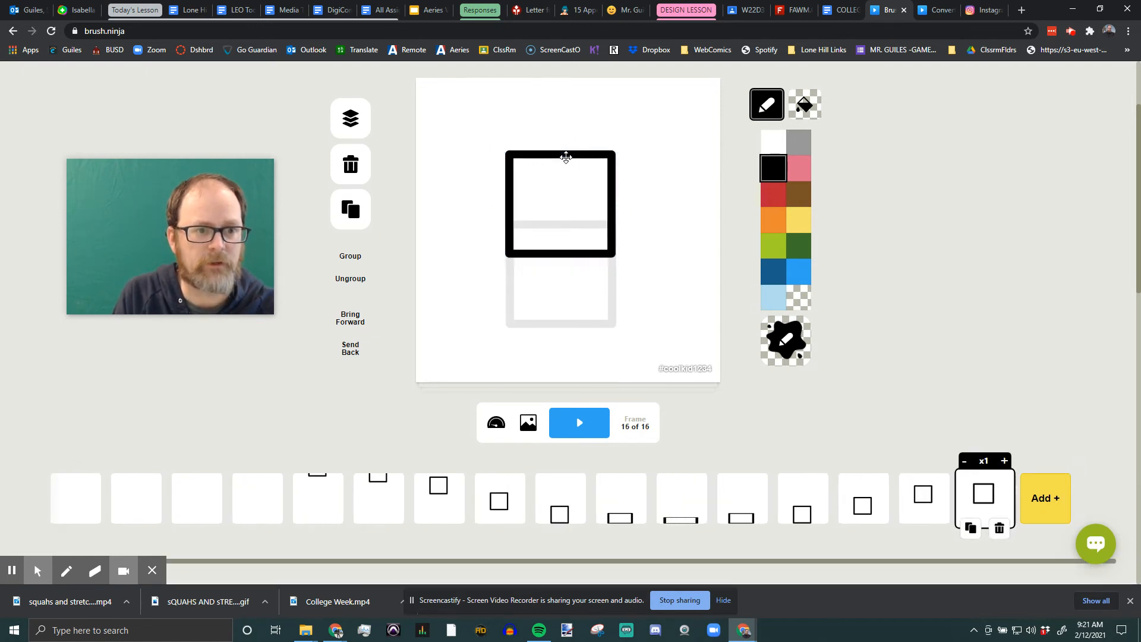
left_click(566, 157)
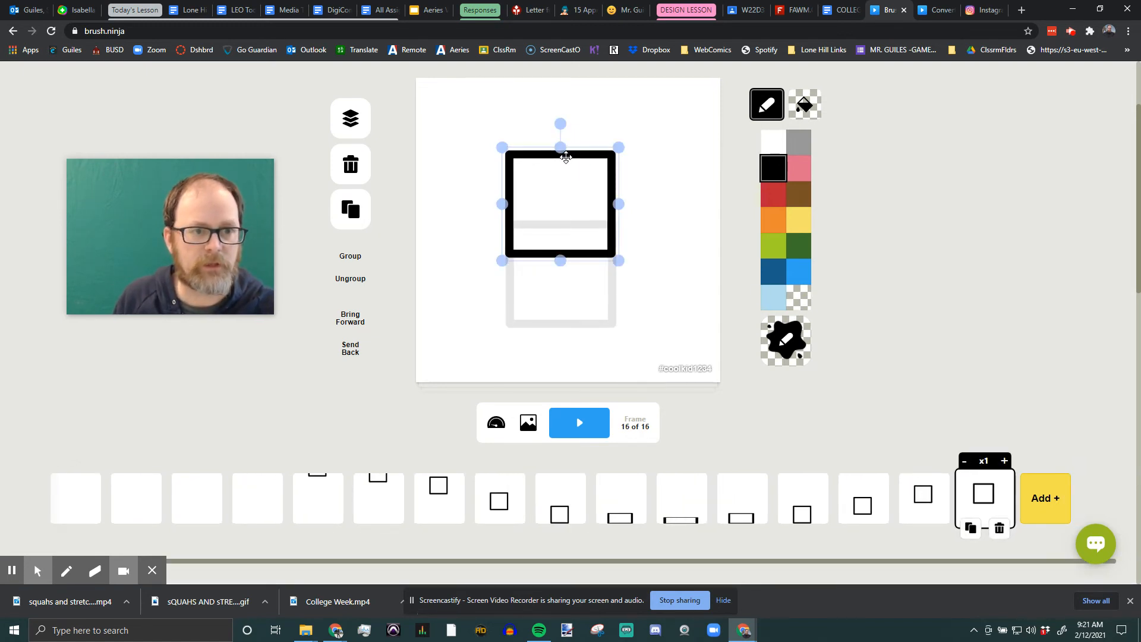
key("Up")
key("Up")
key("Up")
key("Up")
key("Up")
key("Up")
key("Up")
key("Up")
key("Up")
key("Up")
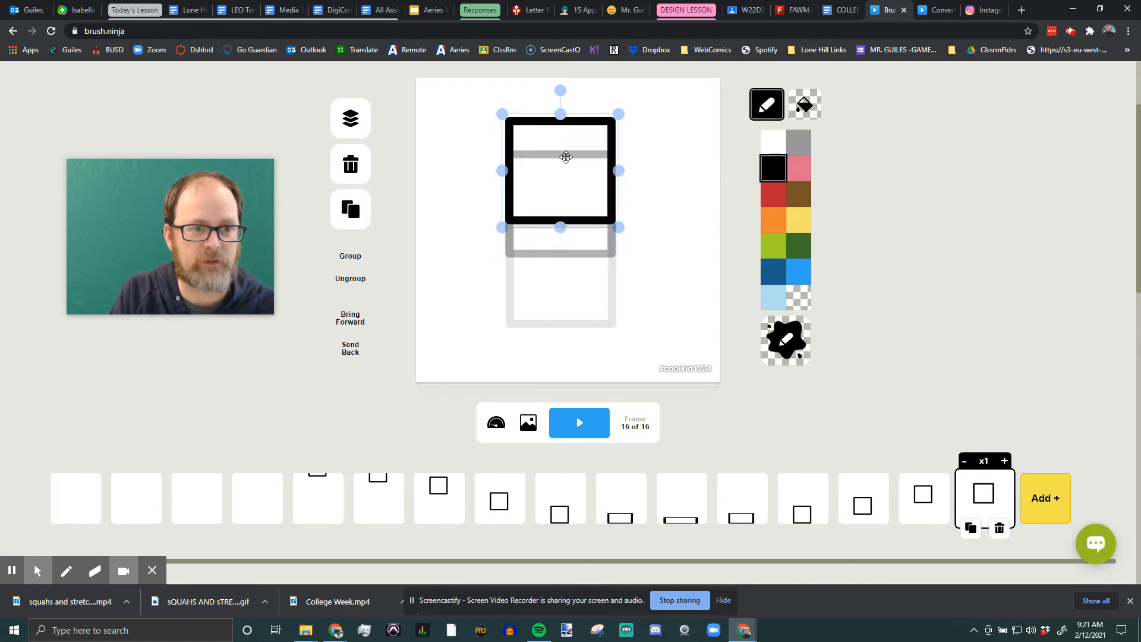
key("Up")
key("Up")
key("Up")
key("Up")
key("Up")
key("Up")
key("Up")
key("Up")
key("Up")
key("Up")
key("Up")
key("Up")
key("Up")
key("Up")
key("Up")
key("Up")
key("Up")
key("Up")
key("Up")
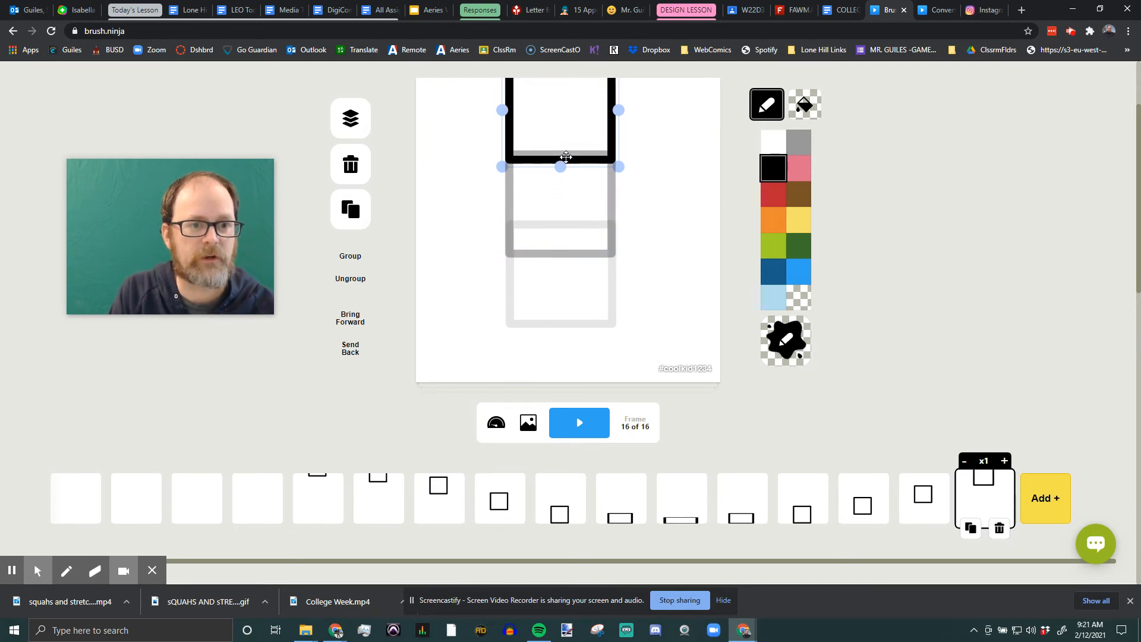
- Duplicate frame 16 and nudge the square upward in frame 17 until it is completely off the canvas
key("c")
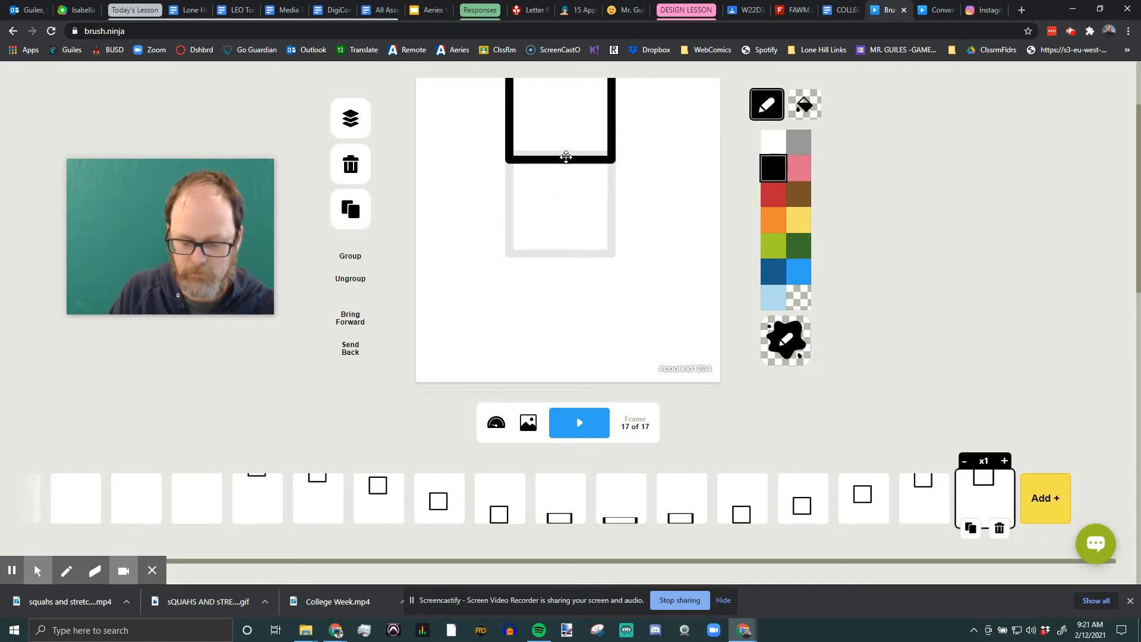
left_click(565, 157)
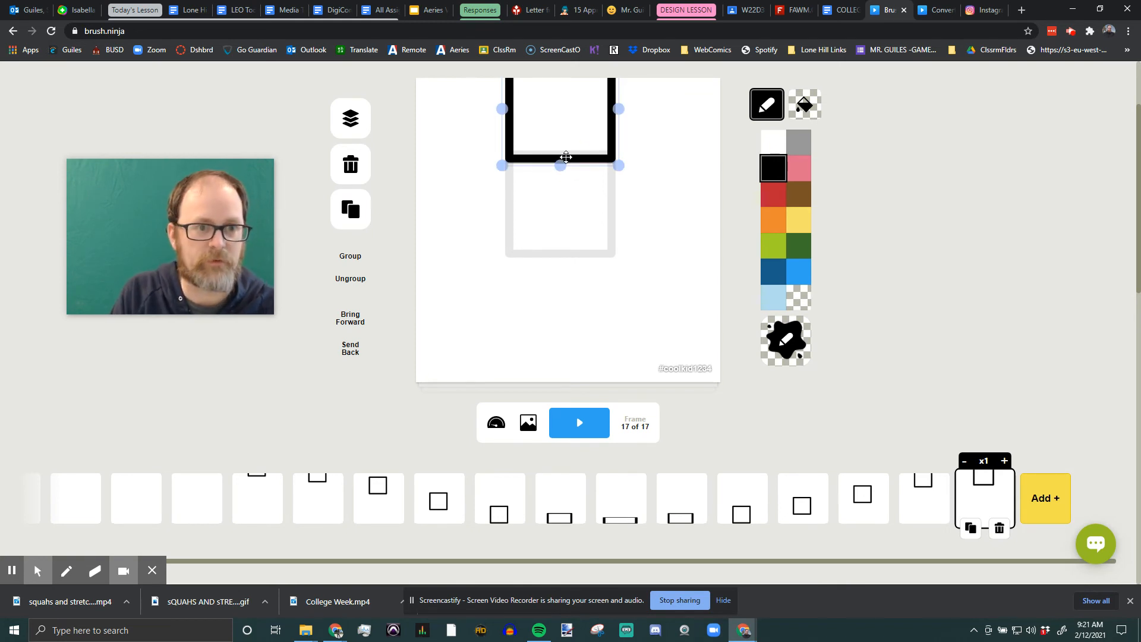
key("Up")
key("Up")
key("Up")
key("Up")
key("Up")
key("Up")
key("Up")
key("Up")
key("Up")
key("Up")
key("Up")
key("Up")
key("Up")
key("Up")
key("Up")
key("Up")
key("Up")
key("Up")
key("Up")
key("Up")
key("Up")
key("Up")
key("Up")
key("Up")
key("Up")
key("Up")
key("Up")
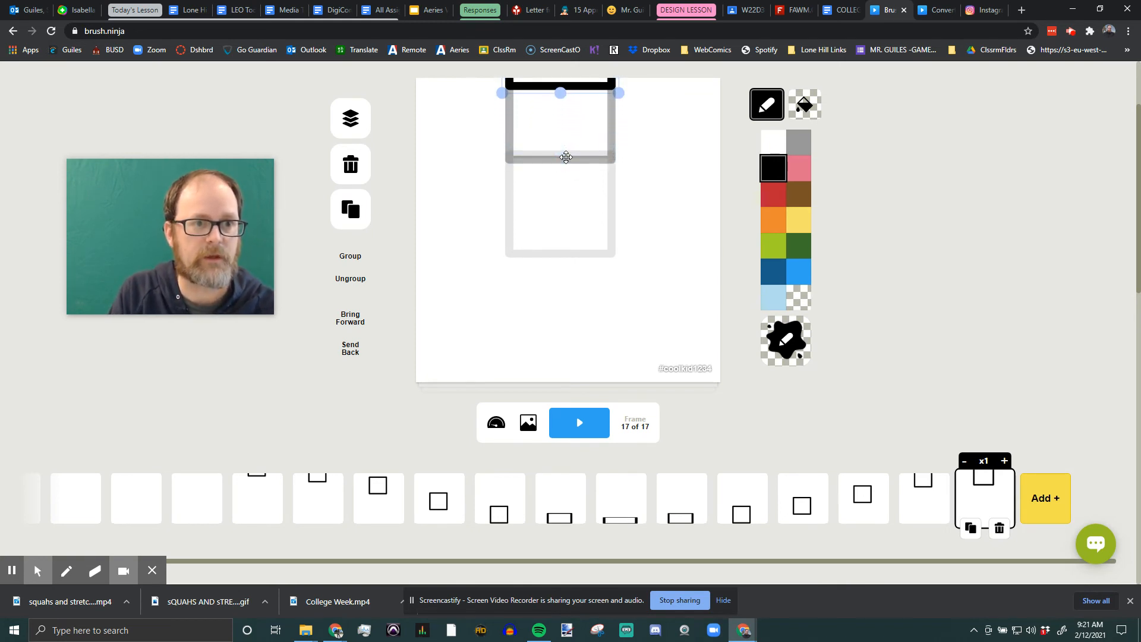
- Add four blank frames, 18 to 21, at the end of the animation and play it back
key("n")
key("n")
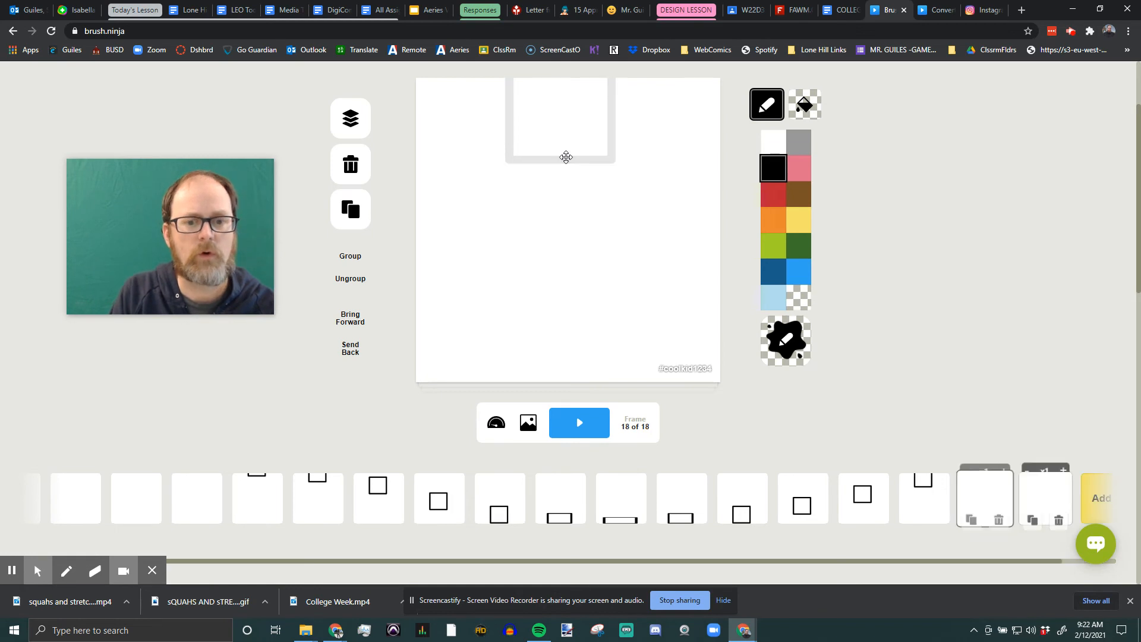
key("n")
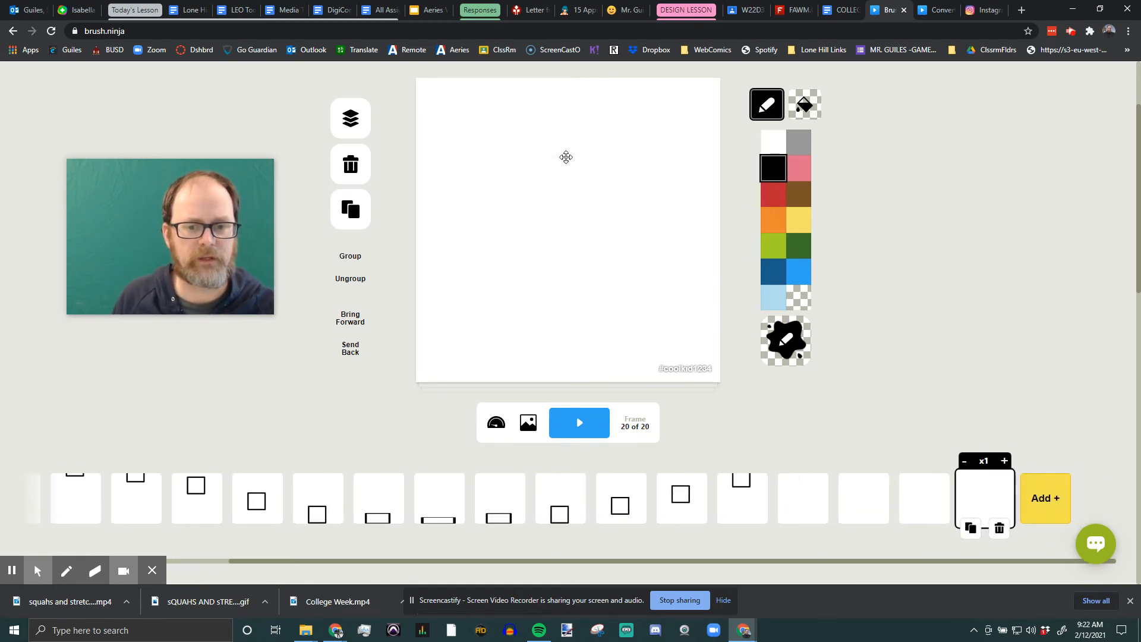
key("n")
left_click(593, 435)
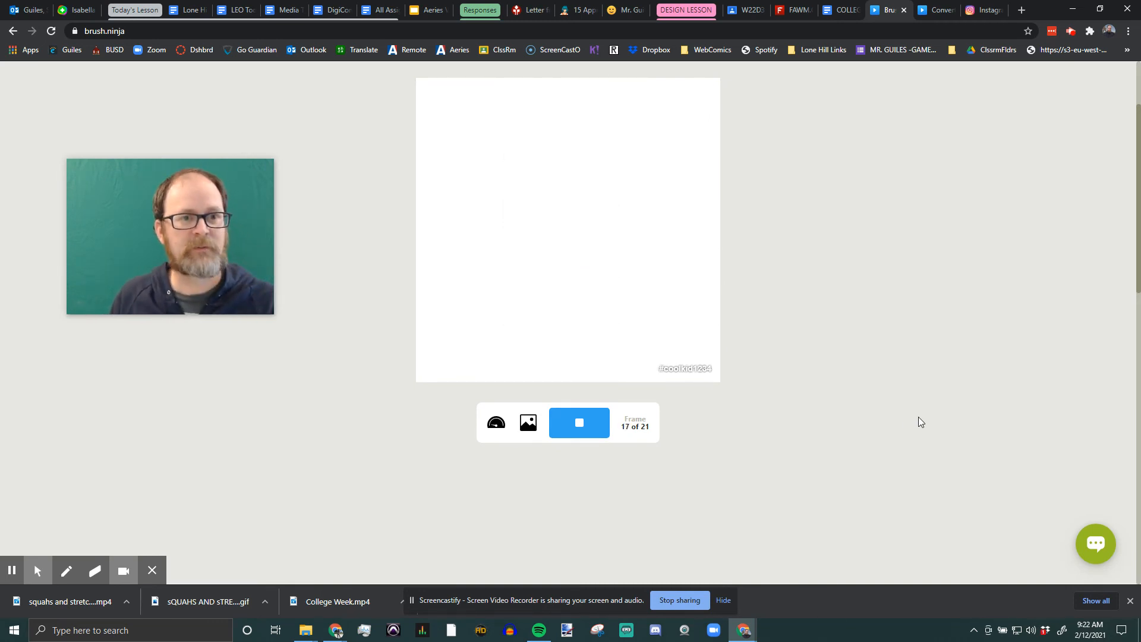
- Delete blank frames 19 to 21 from the end of the animation and play the shortened animation back
left_click(592, 436)
scroll(892, 409, "down", 2)
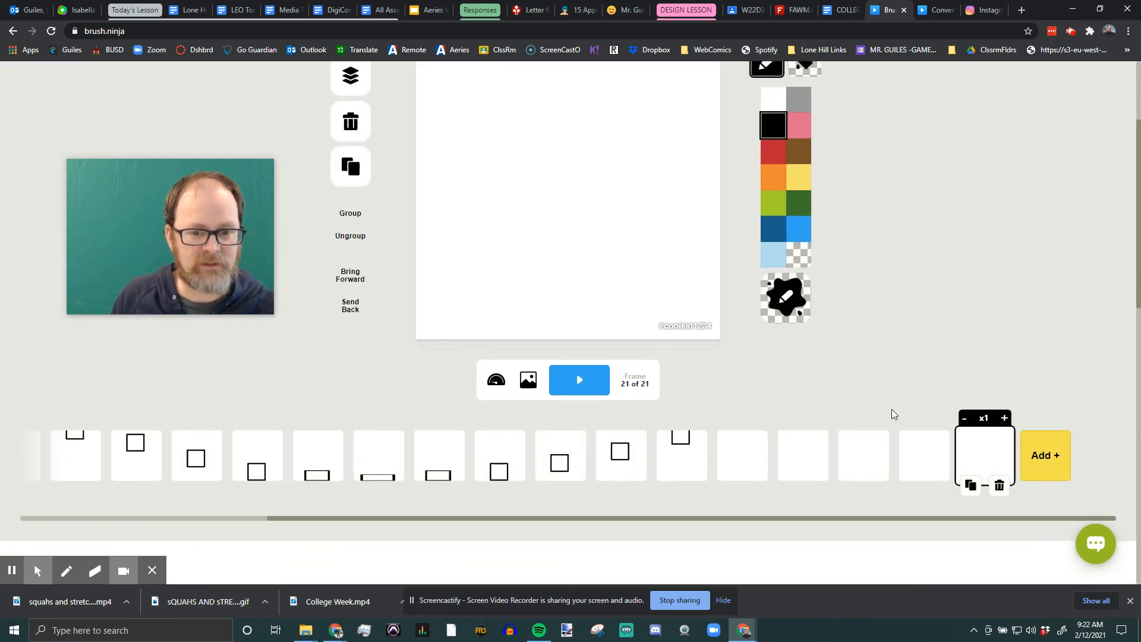
left_click(999, 411)
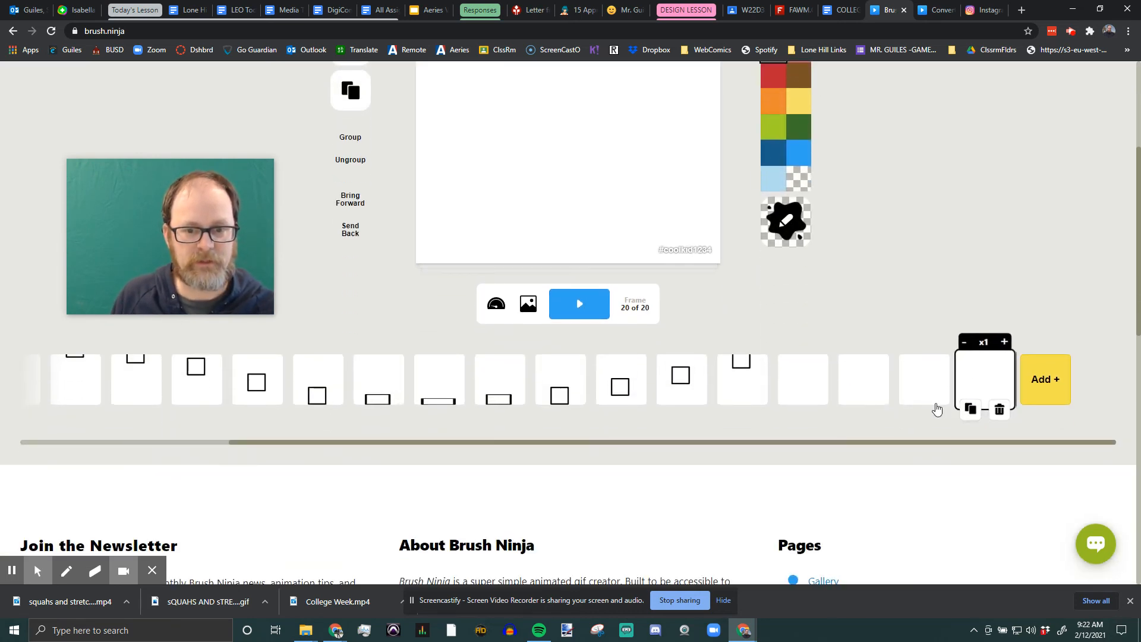
left_click(1001, 413)
left_click(1001, 412)
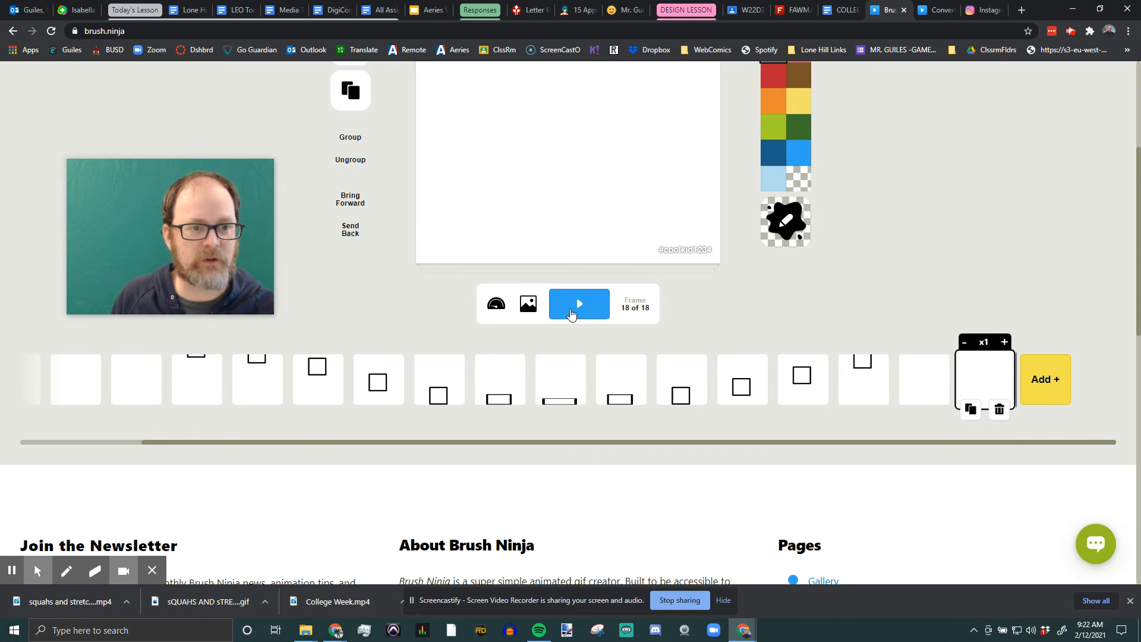
left_click(577, 303)
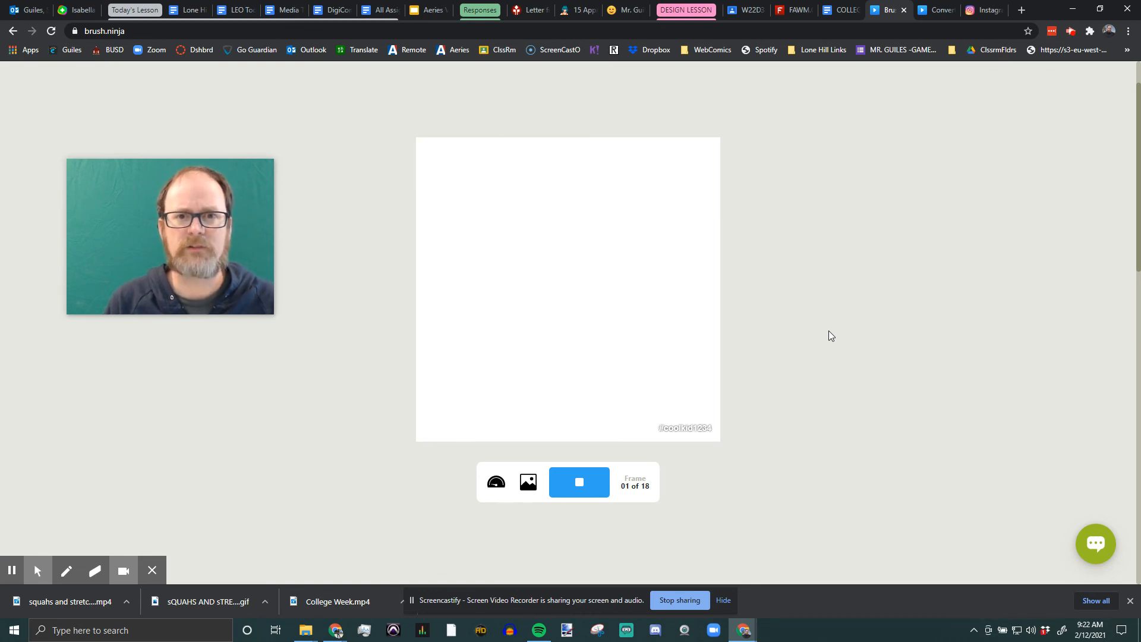
scroll(829, 304, "up", 1)
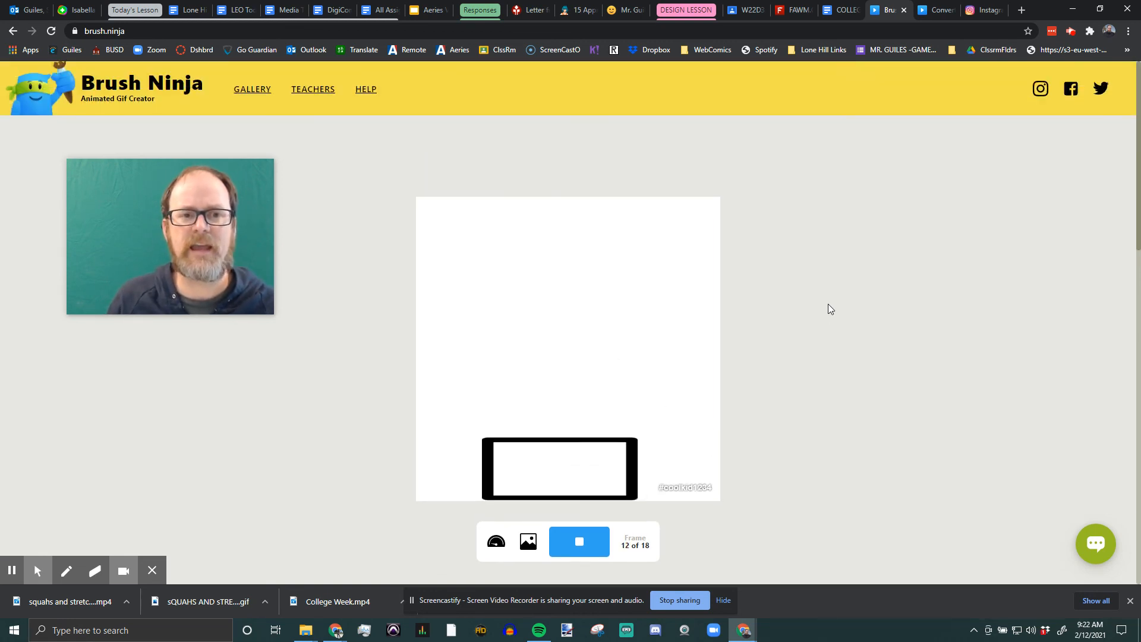
left_click(565, 535)
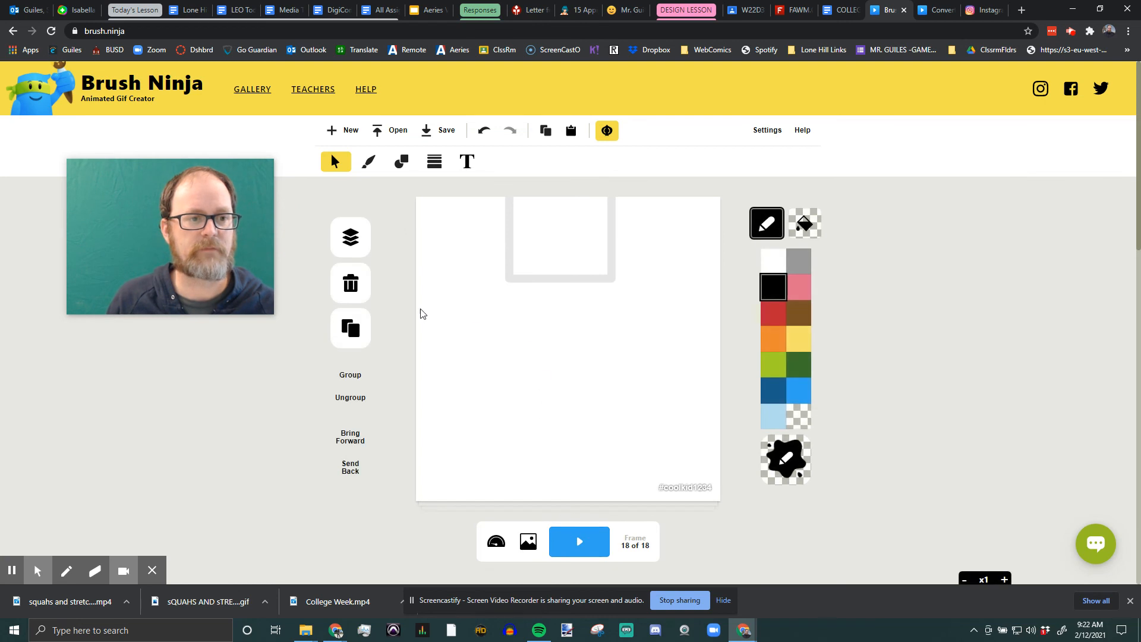
- Place the text "SQUASH AND STRETCH" in Arial just below the middle of the canvas in frame 18
left_click(467, 161)
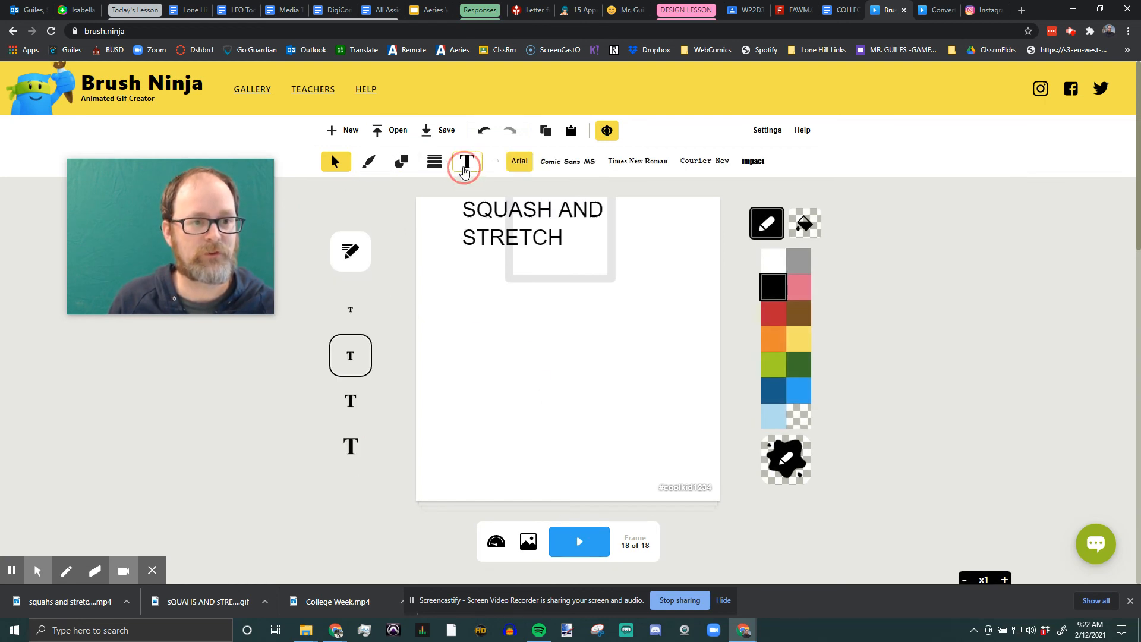
left_click_drag(464, 202, 480, 321)
left_click(480, 321)
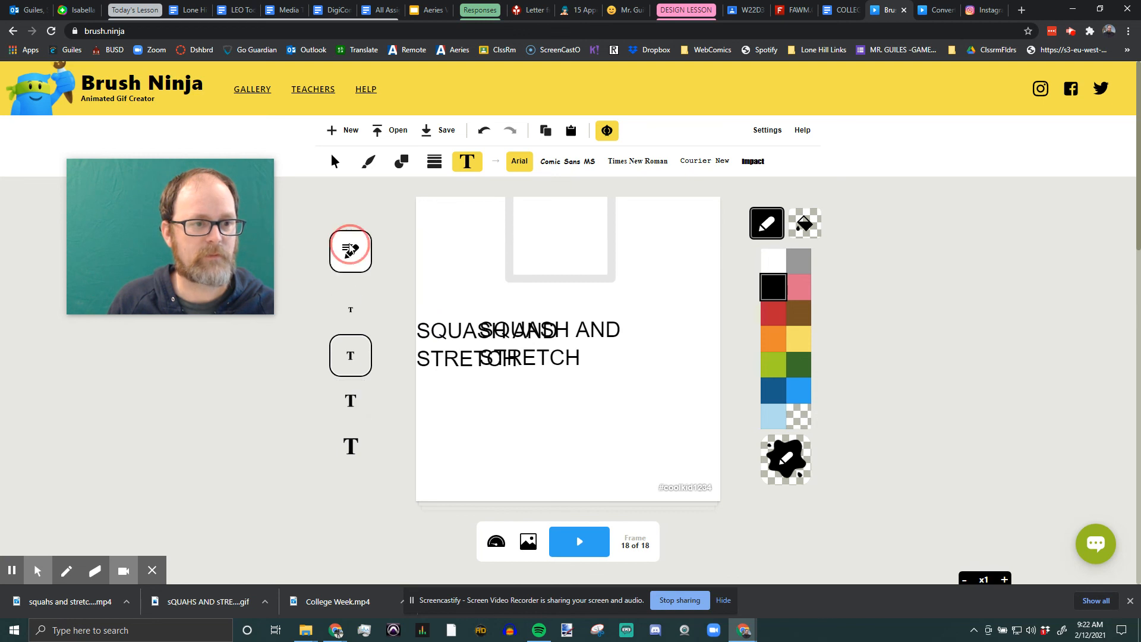
- Change the new text to "#digimediarocks" and place it beneath the "SQUASH AND STRETCH" title in frame 18
left_click(350, 249)
left_click_drag(578, 177, 392, 178)
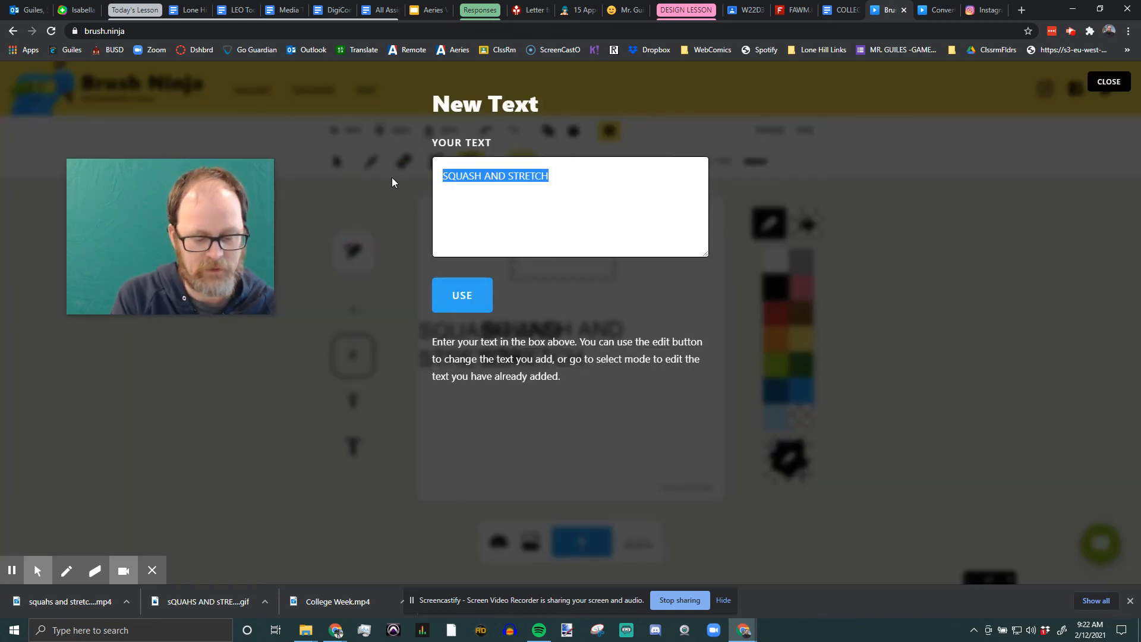
type("#digim")
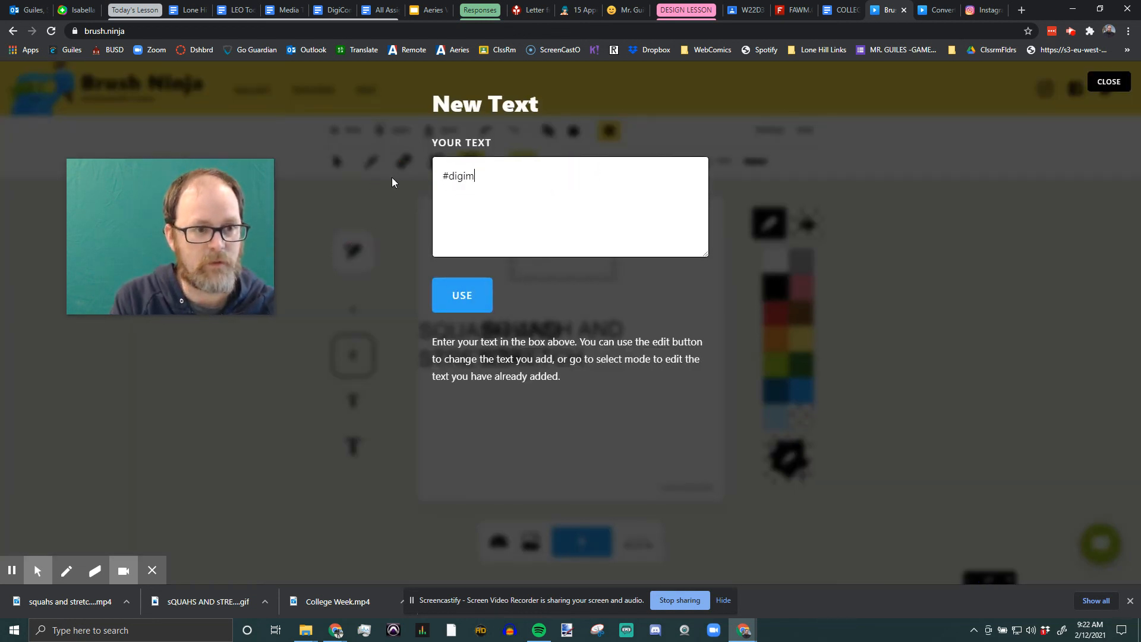
type("ediarocks")
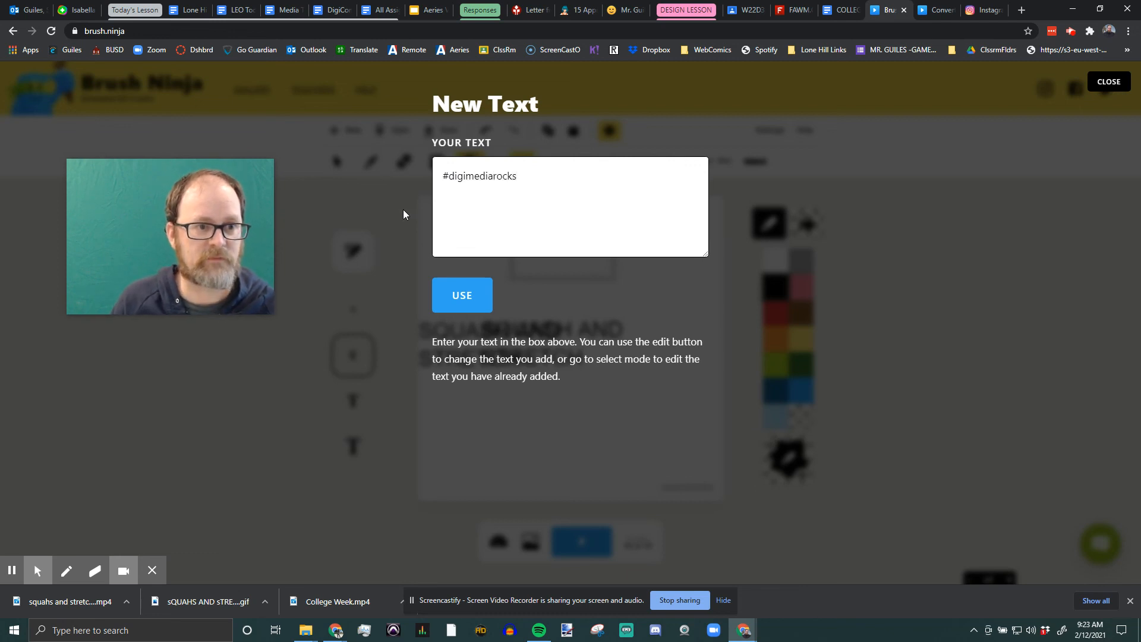
left_click(470, 297)
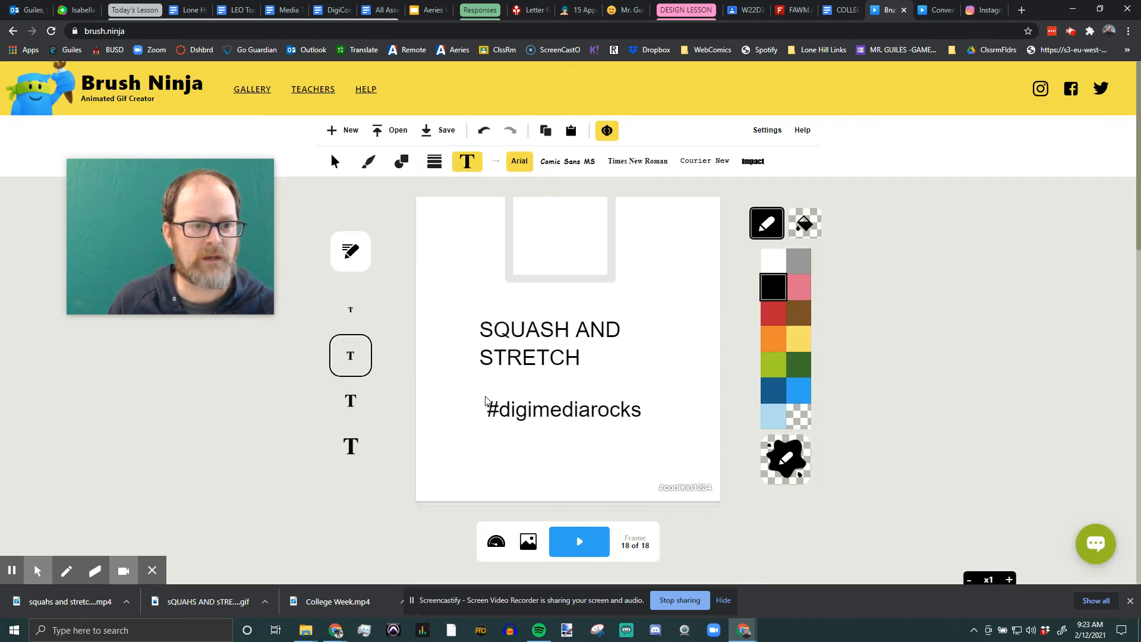
left_click(484, 399)
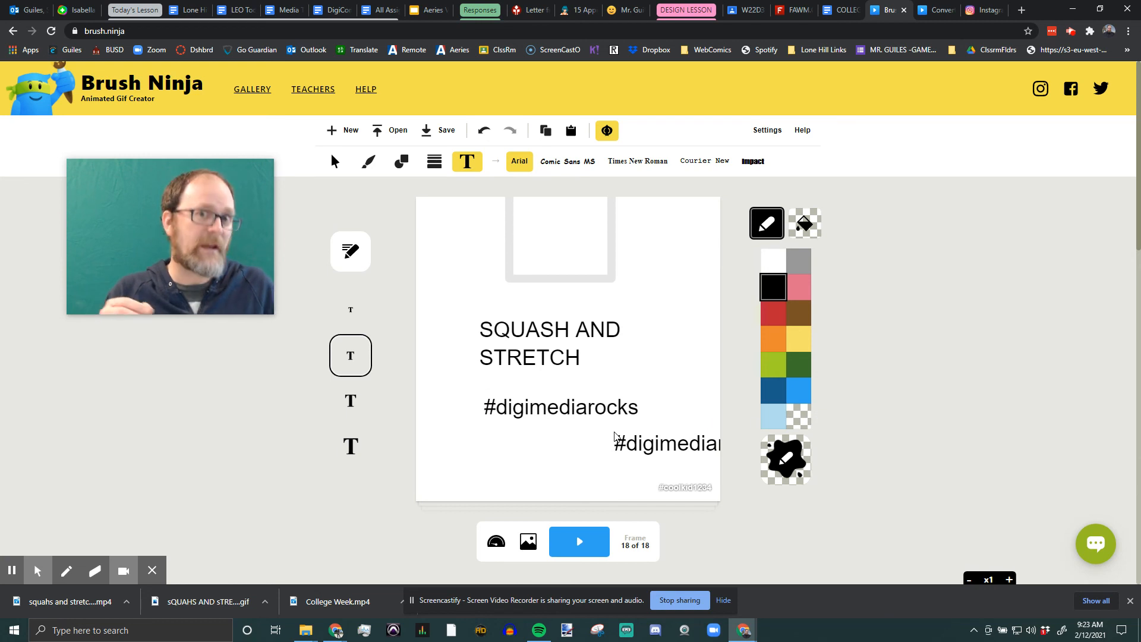